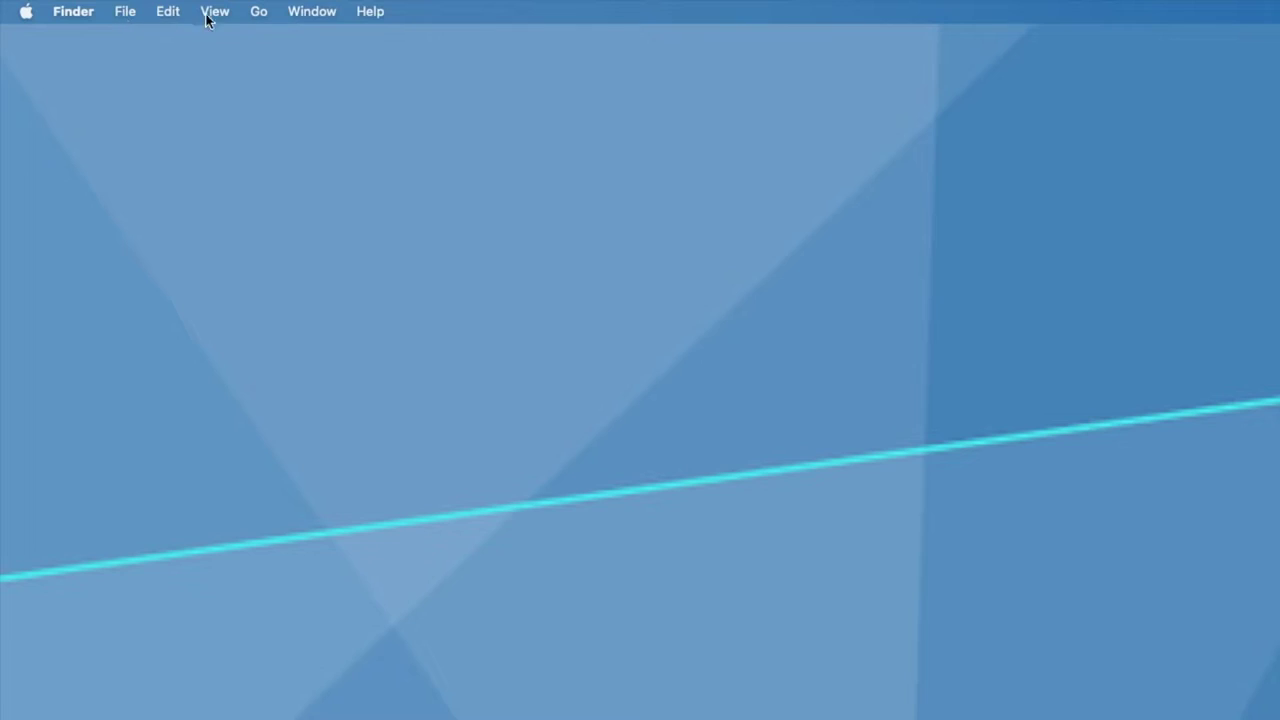
# Go to /Library/, reach the home Pictures folder, and open Pictures inside Photo Booth Library's package contents.
pyautogui.click(258, 12)
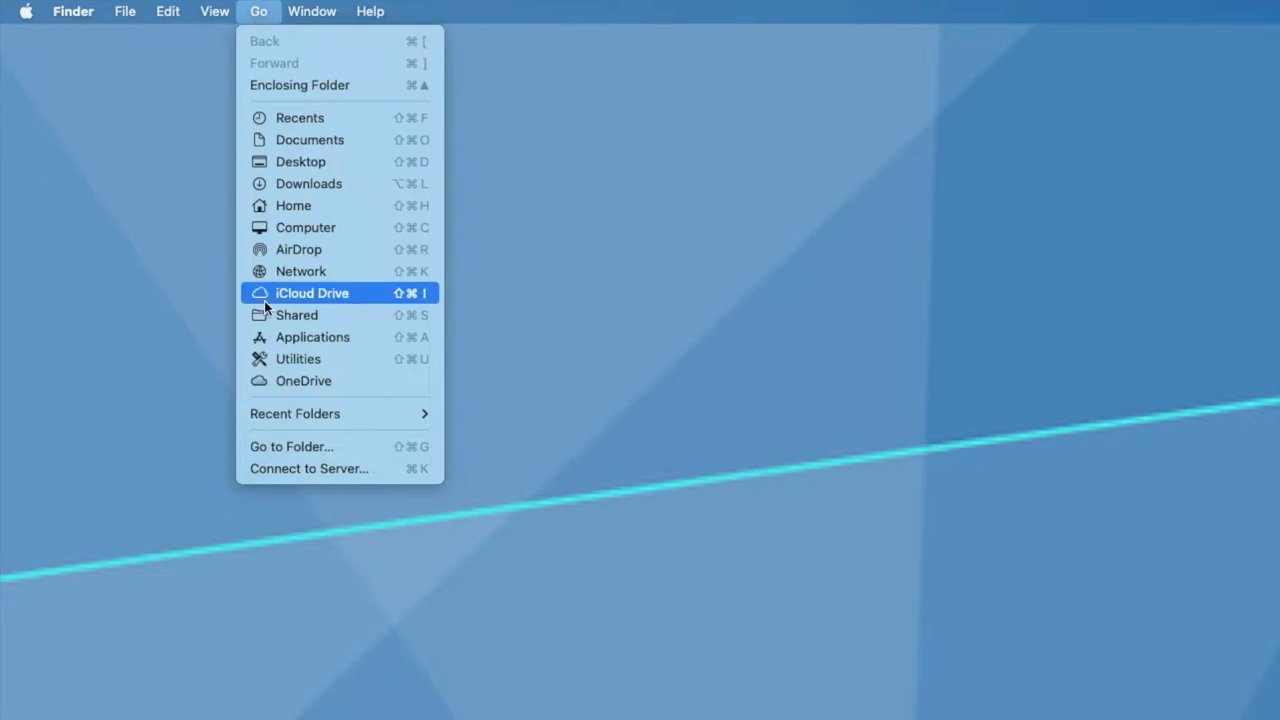
pyautogui.click(274, 446)
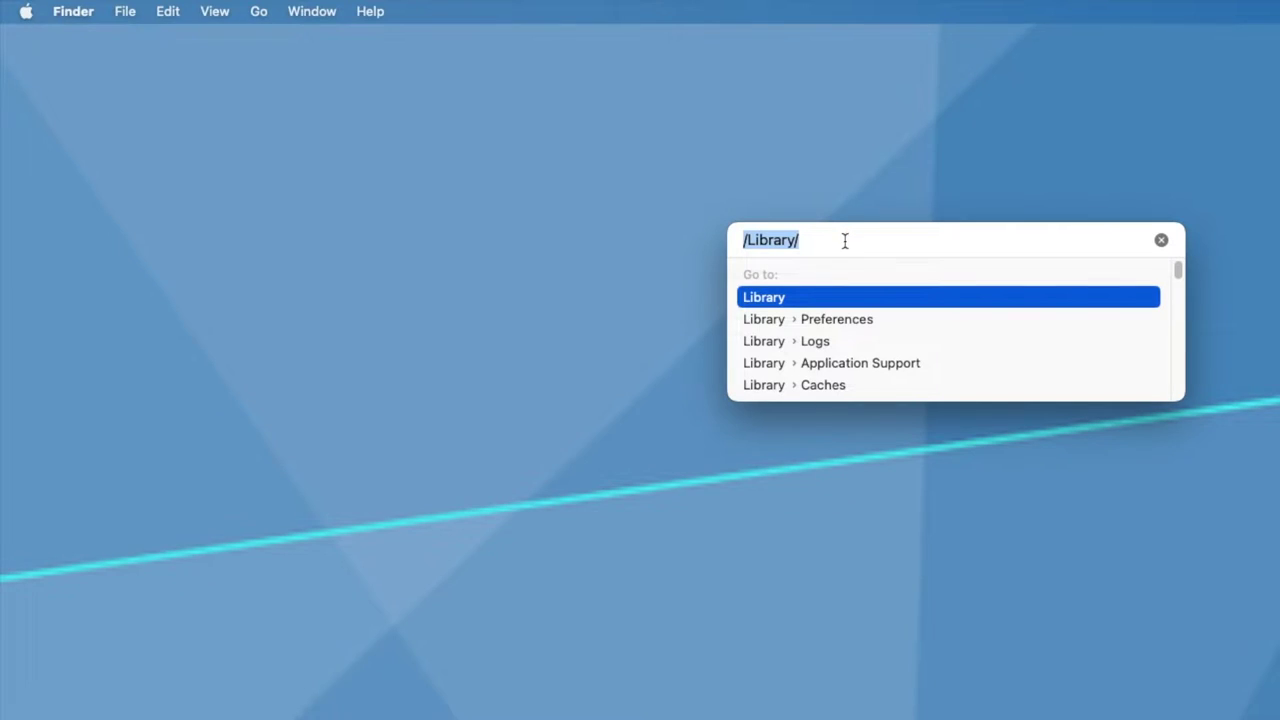
pyautogui.press('Return')
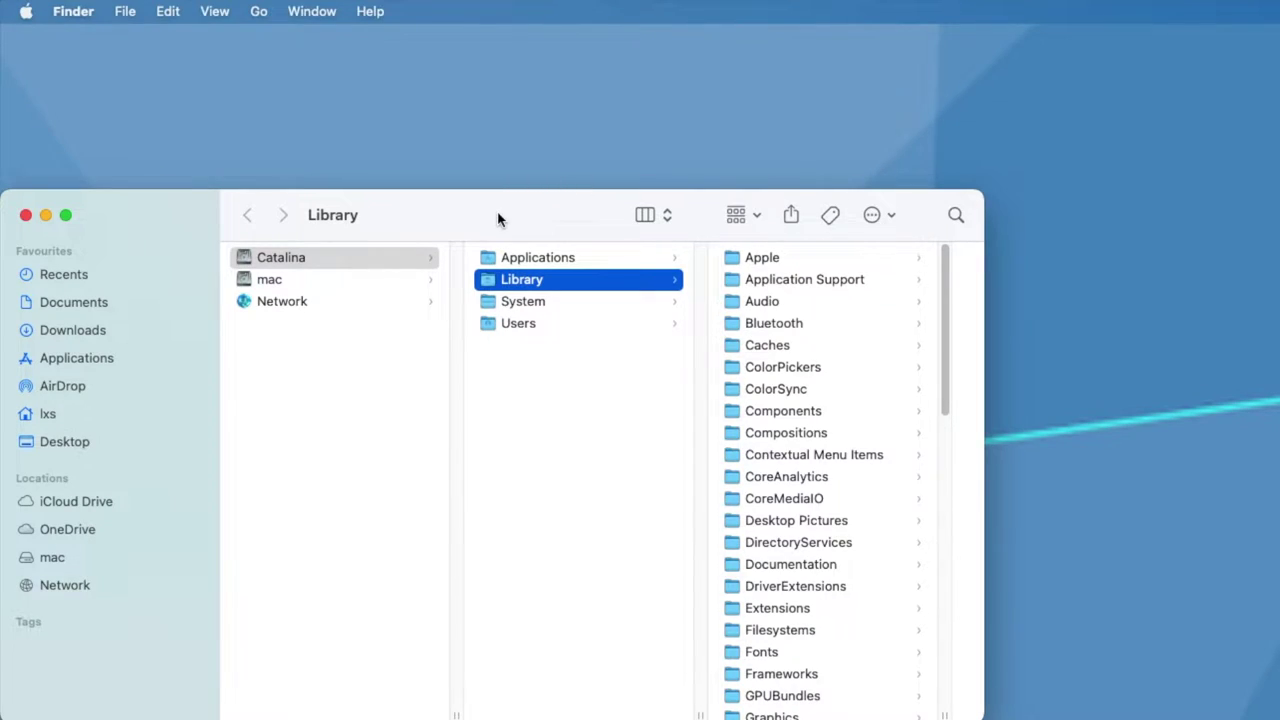
pyautogui.moveTo(498, 219); pyautogui.dragTo(533, 184)
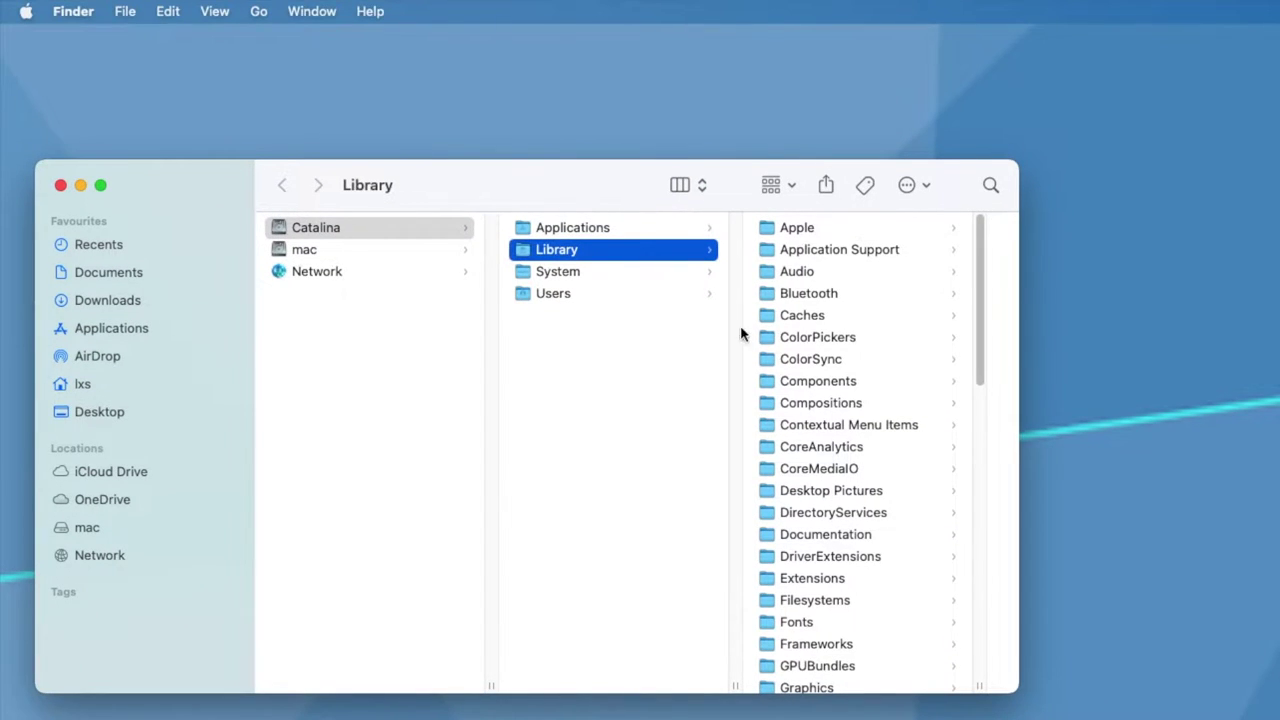
pyautogui.click(698, 293)
pyautogui.click(792, 229)
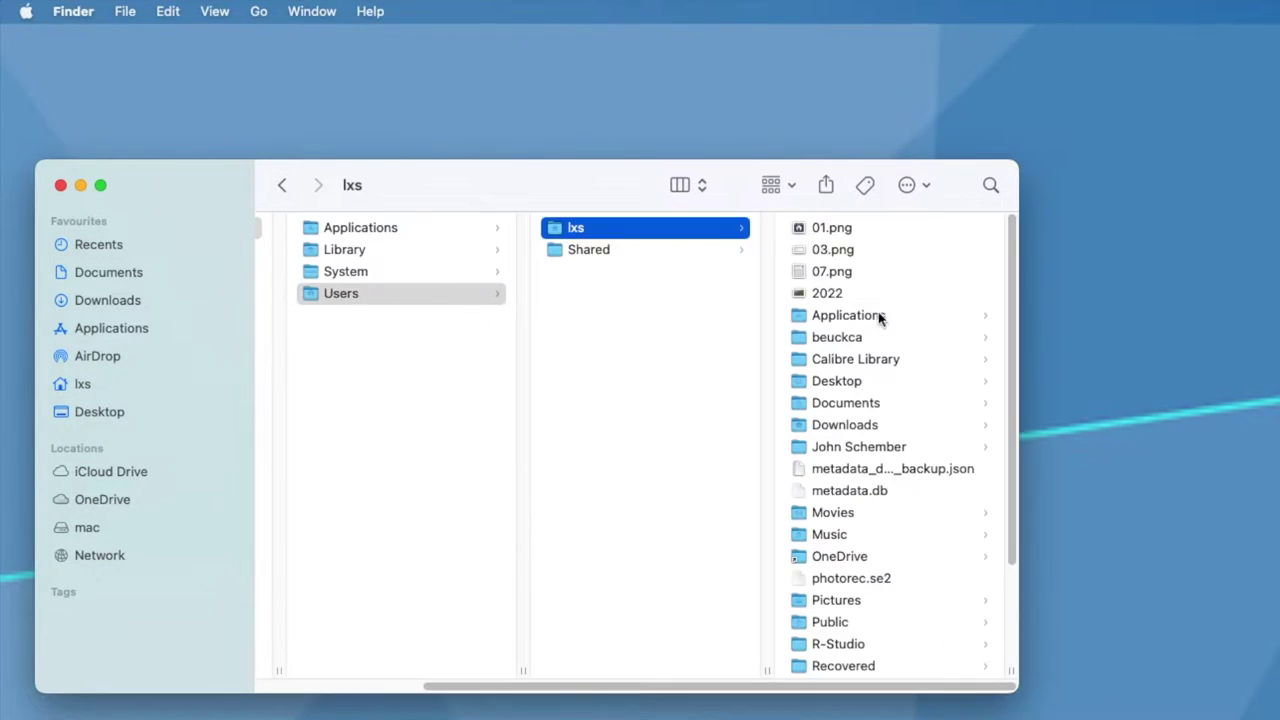
pyautogui.click(837, 604)
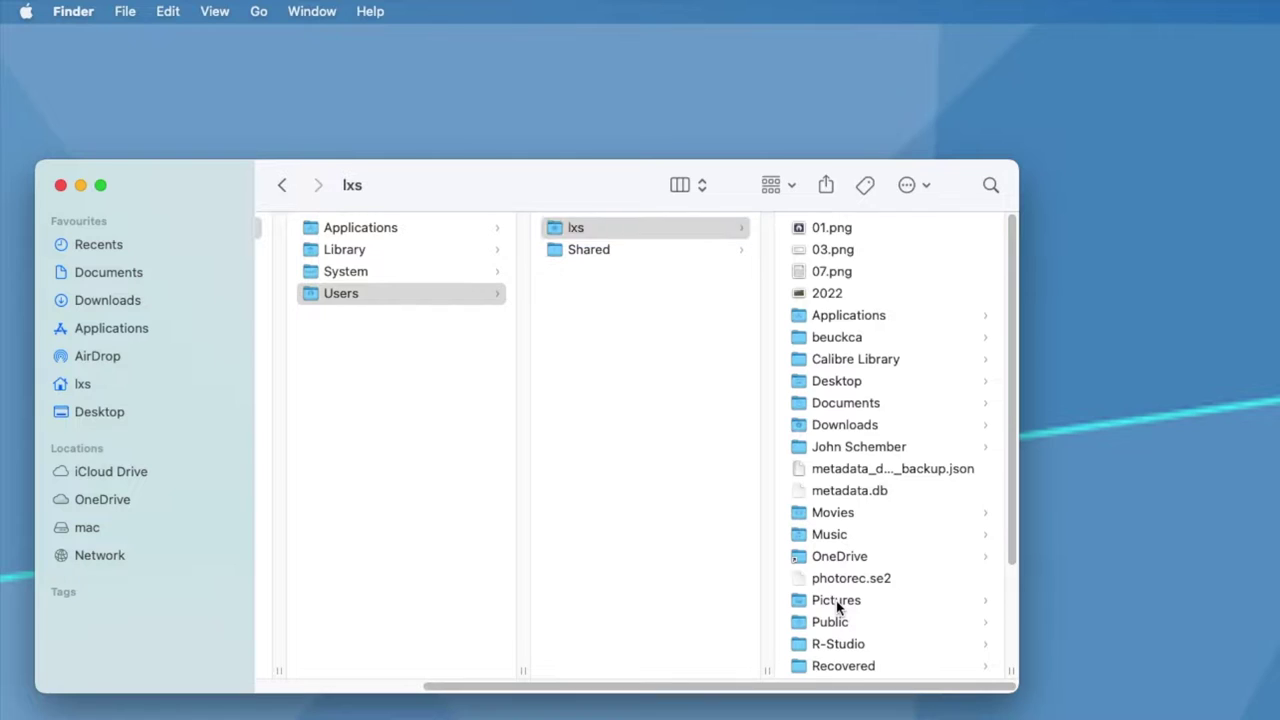
pyautogui.rightClick(843, 229)
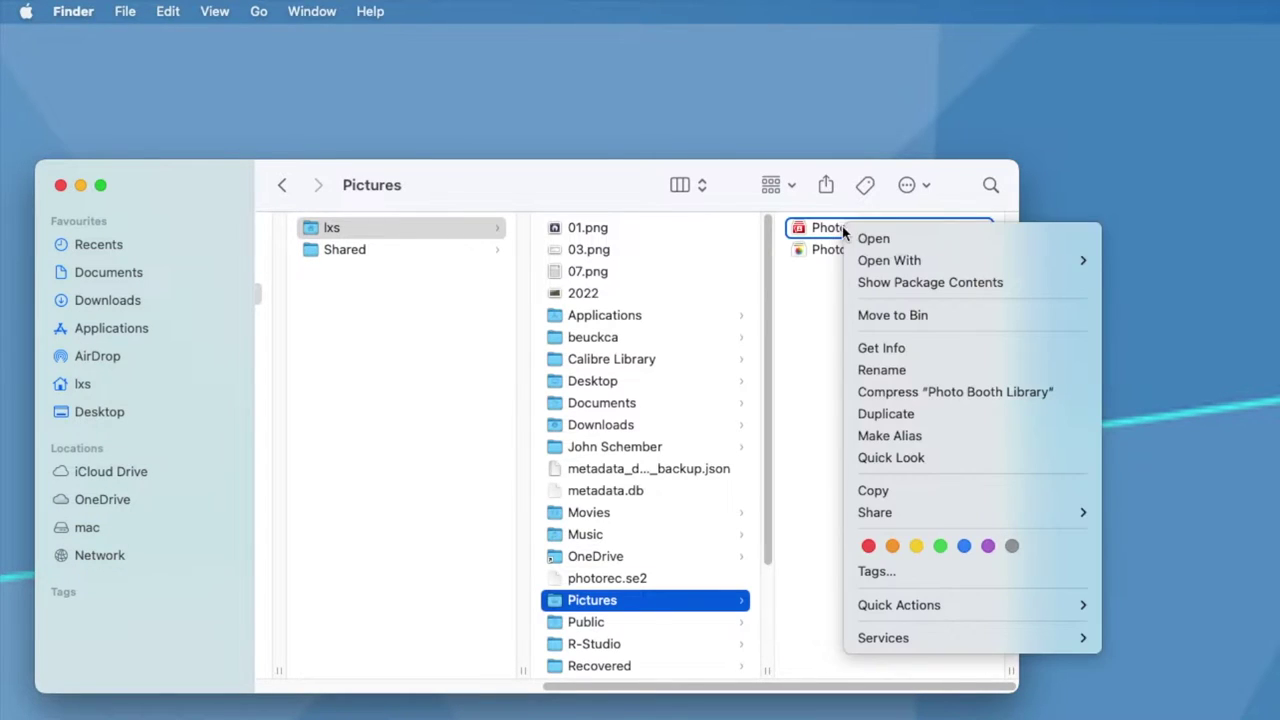
pyautogui.click(889, 278)
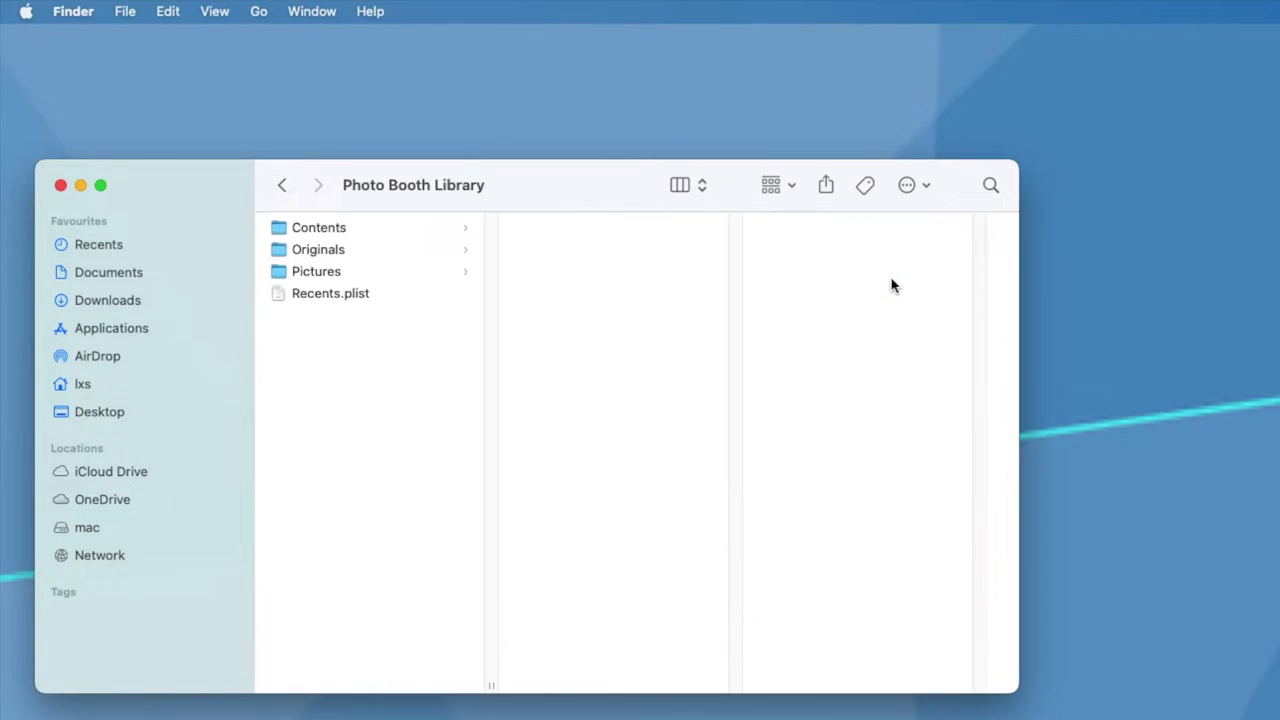
pyautogui.click(327, 280)
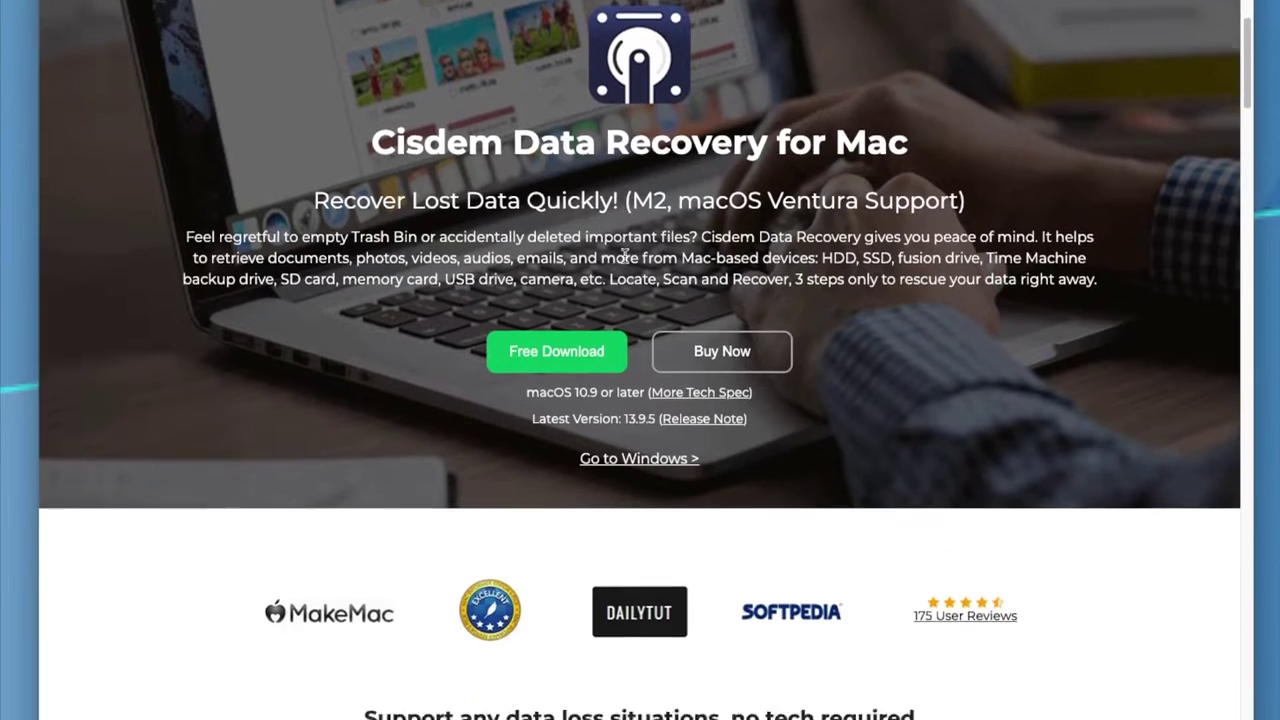
# Scroll the Cisdem Data Recovery for Mac page down to the 'ONLY 3 steps' section.
pyautogui.scroll(-3, 624, 256)
pyautogui.scroll(-2, 624, 256)
pyautogui.scroll(-3, 624, 256)
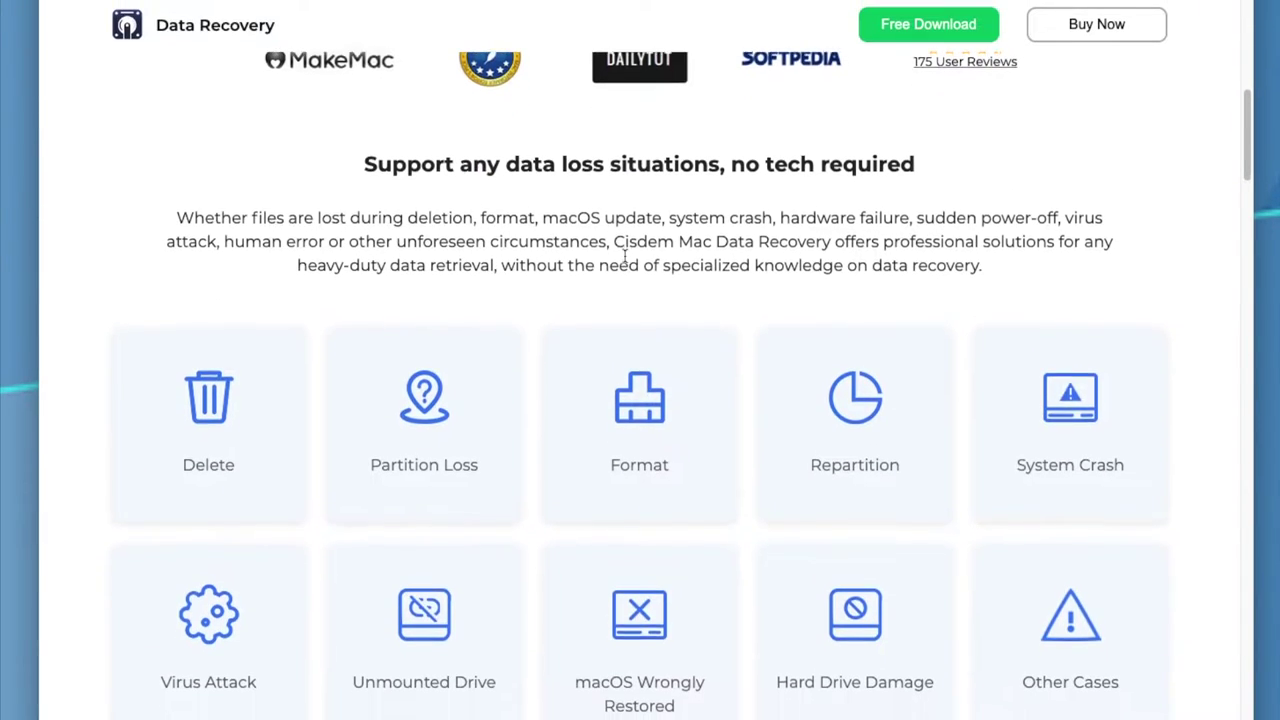
pyautogui.scroll(-1, 575, 291)
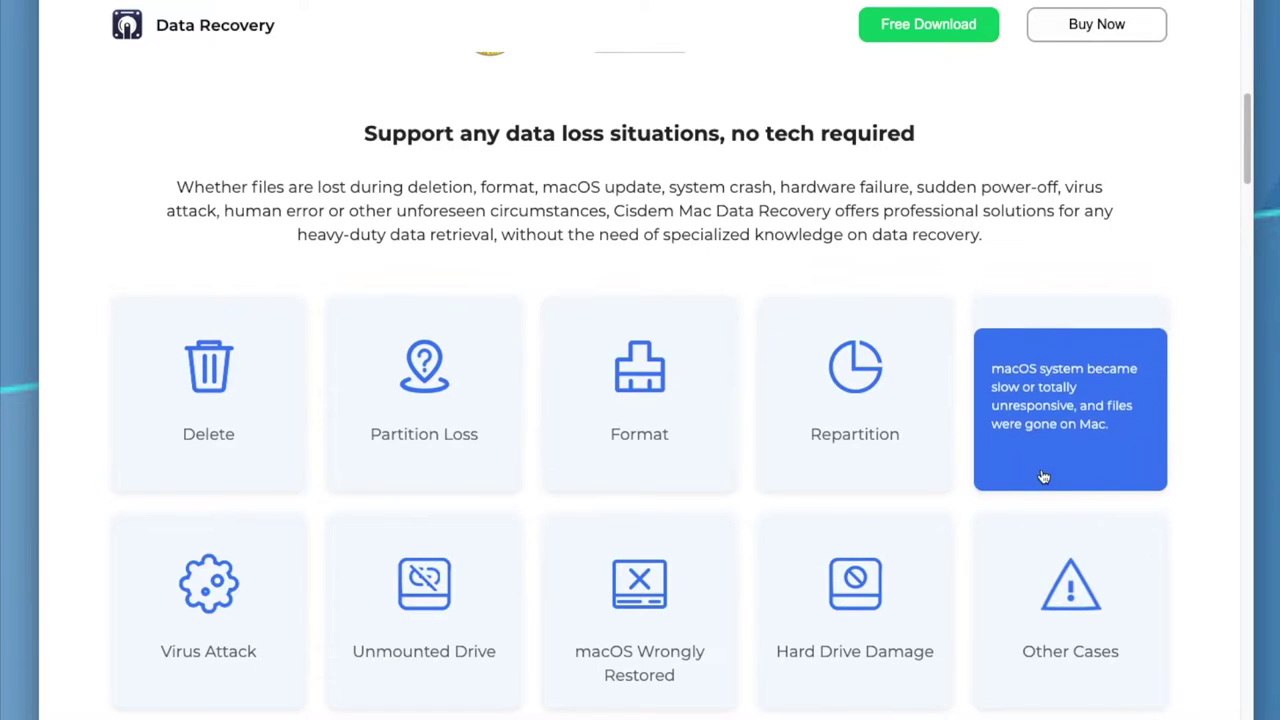
pyautogui.scroll(-2, 1057, 551)
pyautogui.scroll(-5, 1040, 476)
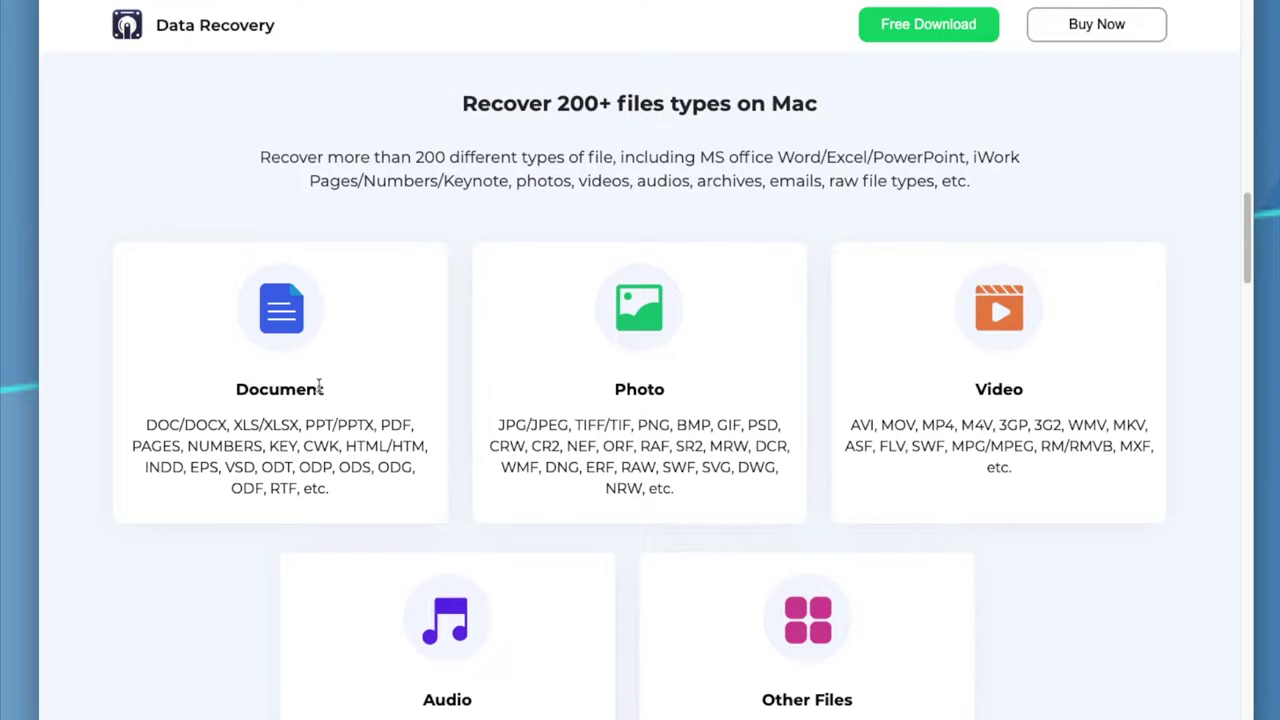
pyautogui.scroll(-1, 660, 370)
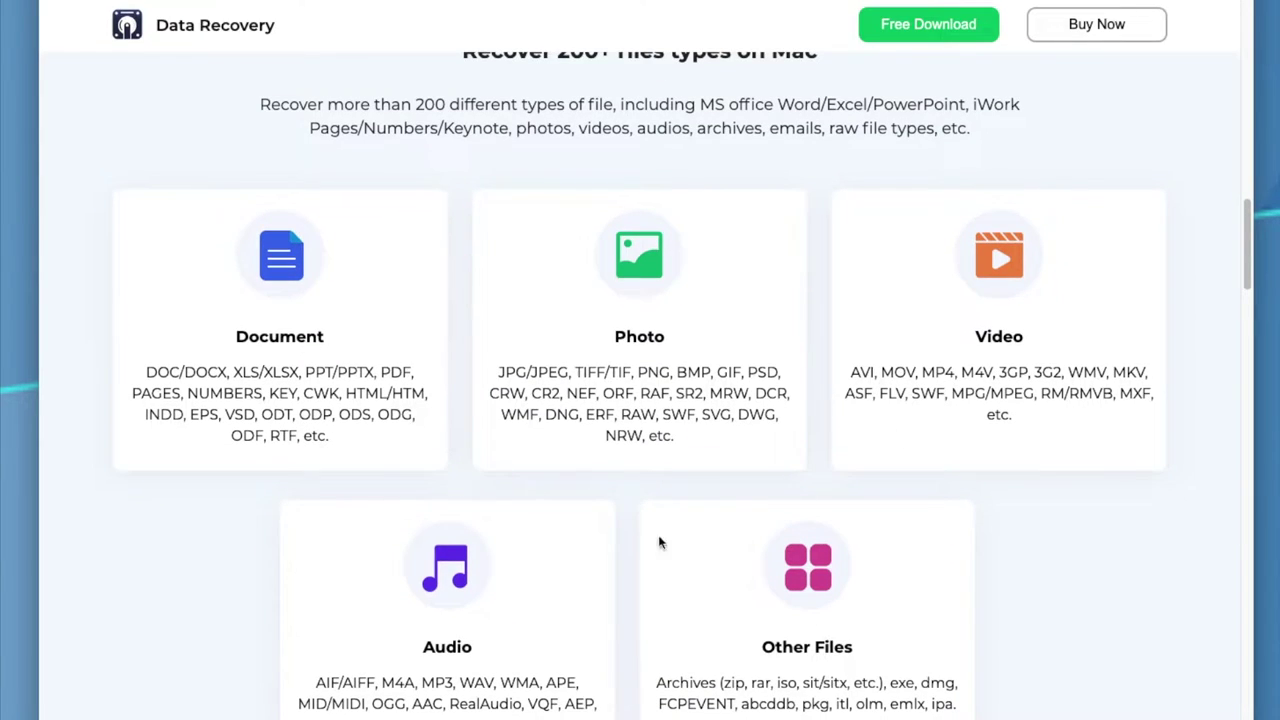
pyautogui.scroll(-3, 820, 585)
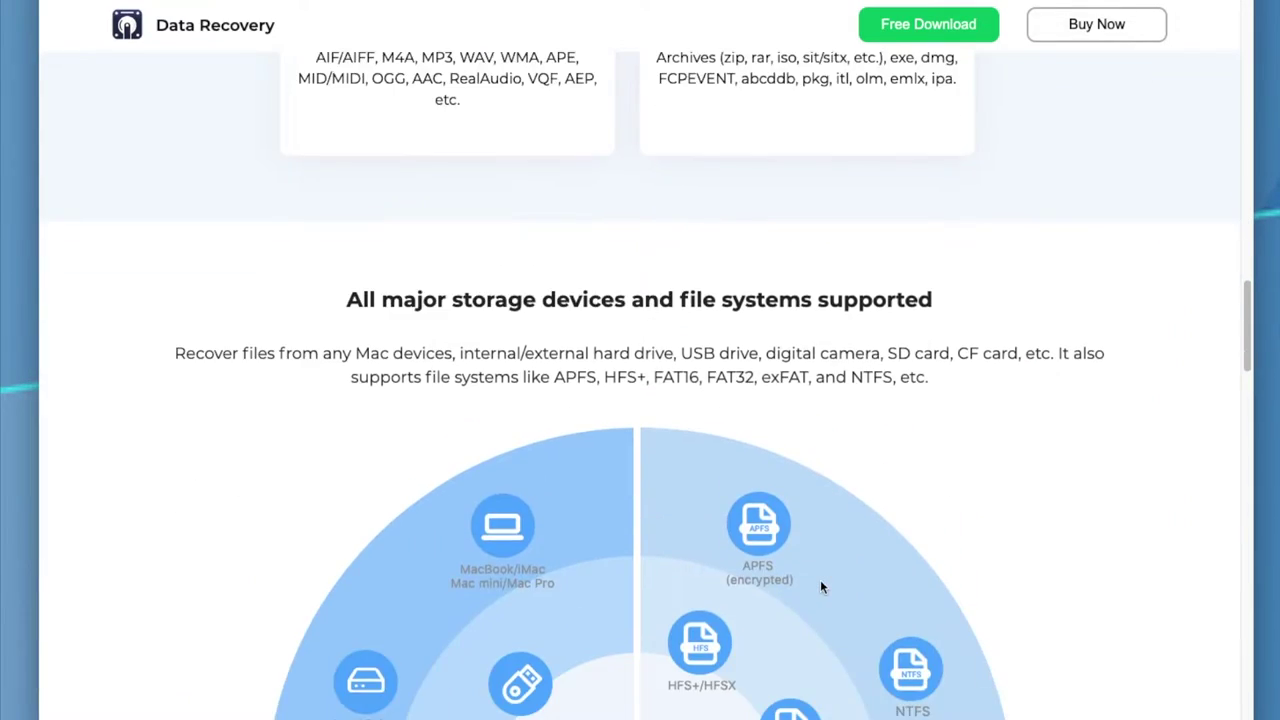
pyautogui.scroll(-2, 820, 585)
pyautogui.scroll(-2, 820, 585)
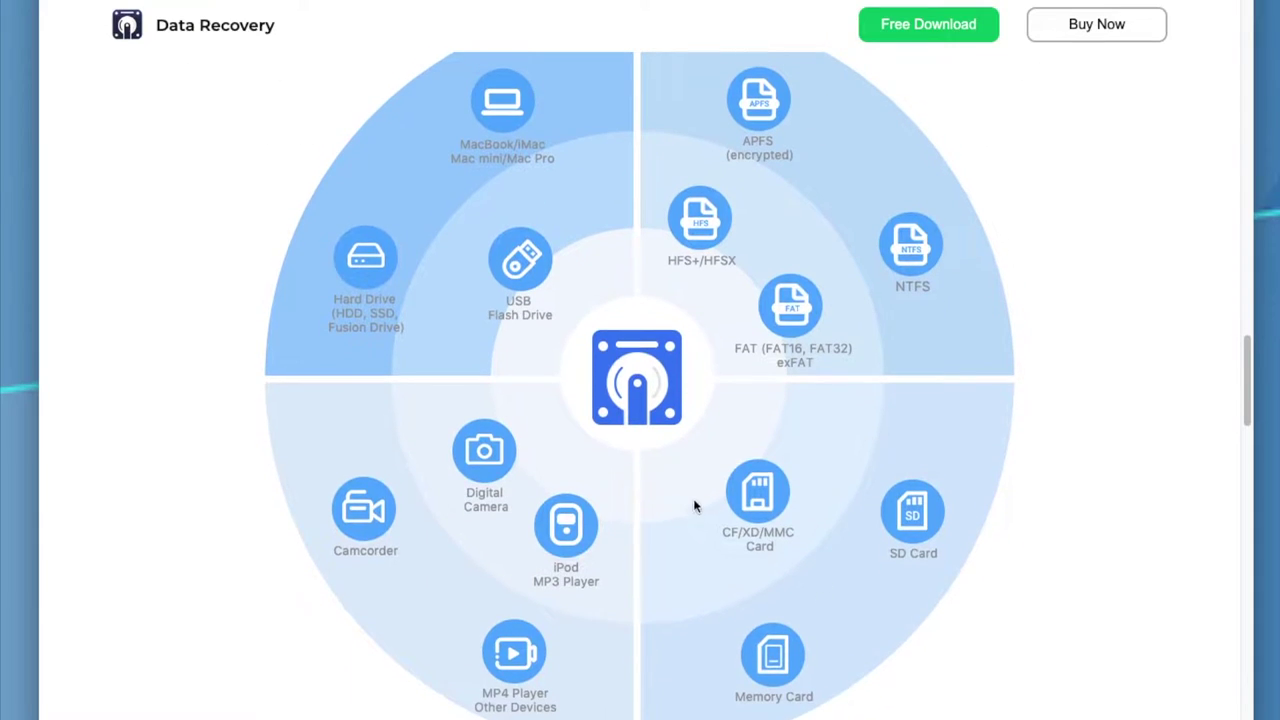
pyautogui.scroll(-3, 723, 492)
pyautogui.scroll(-3, 723, 492)
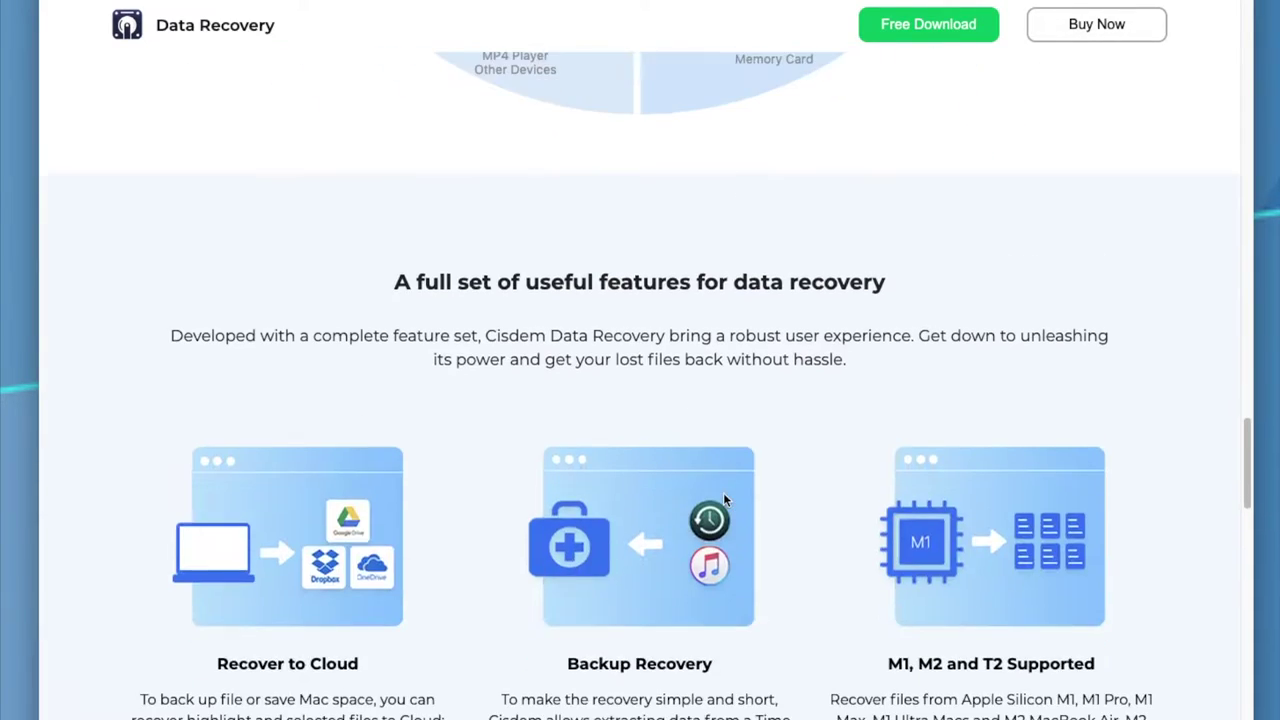
pyautogui.scroll(-1, 723, 492)
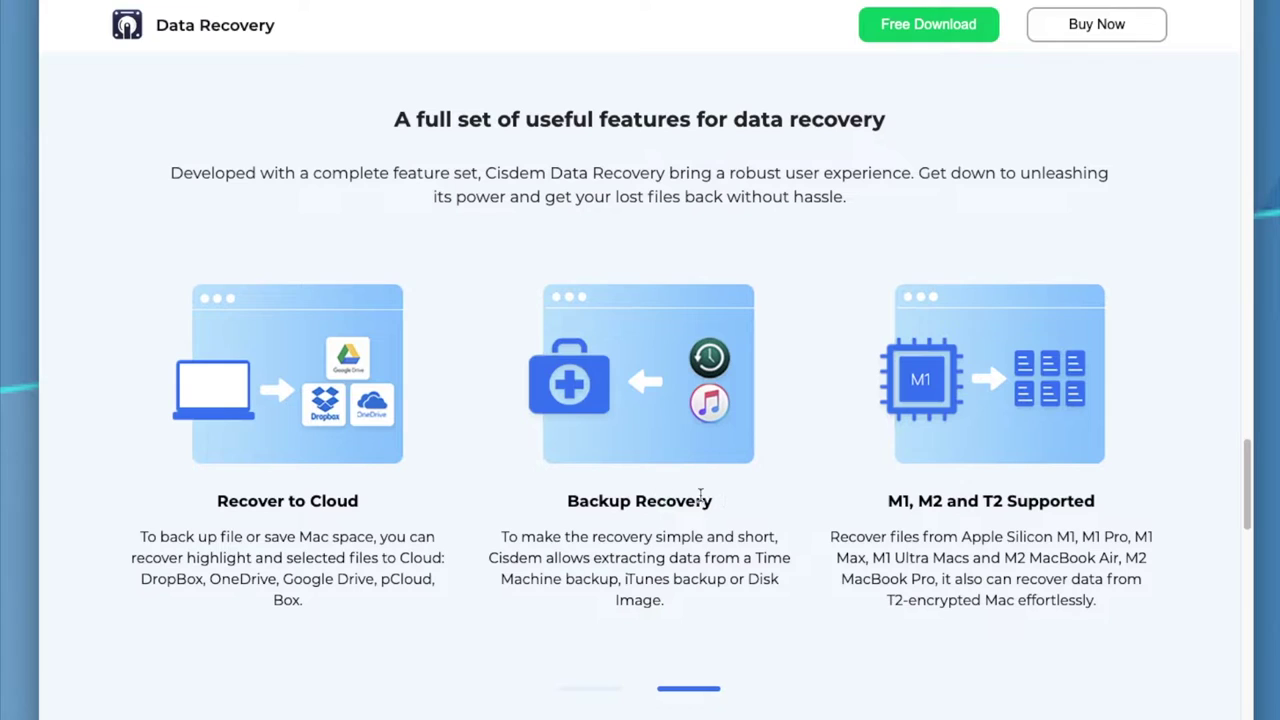
pyautogui.scroll(-1, 706, 494)
pyautogui.scroll(-3, 705, 495)
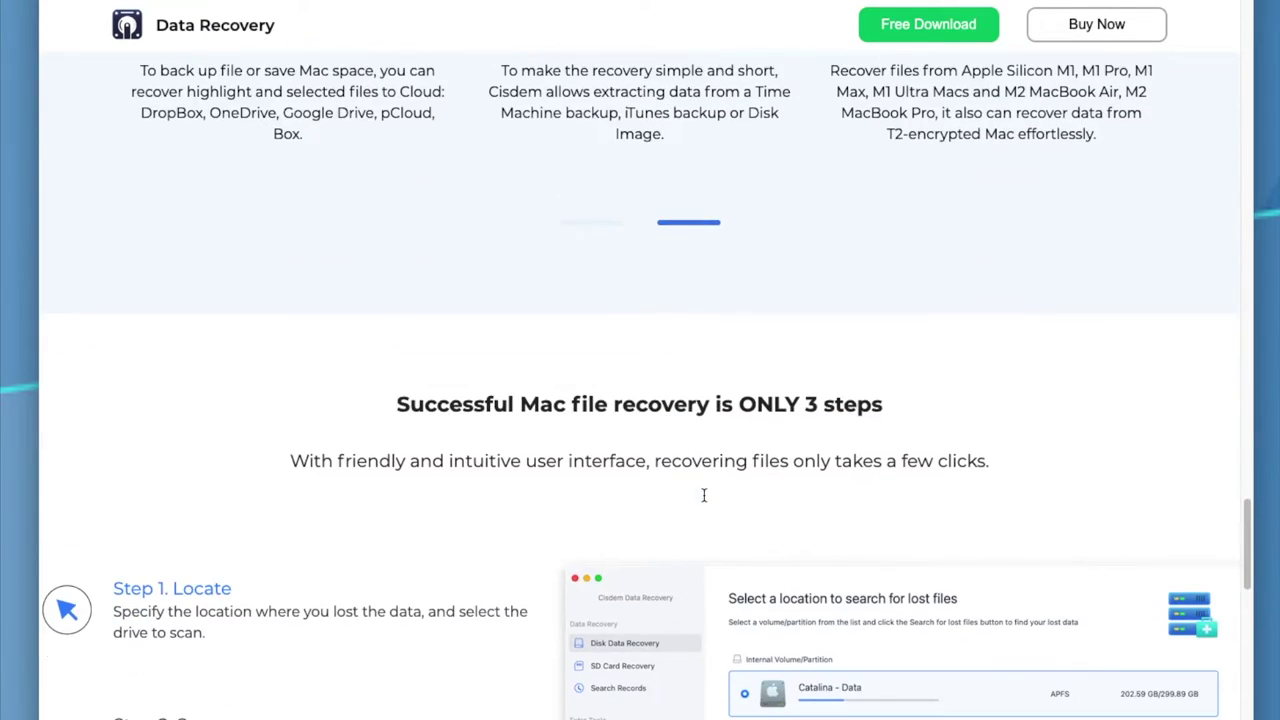
pyautogui.scroll(-2, 703, 495)
pyautogui.scroll(-1, 703, 500)
pyautogui.scroll(-1, 703, 500)
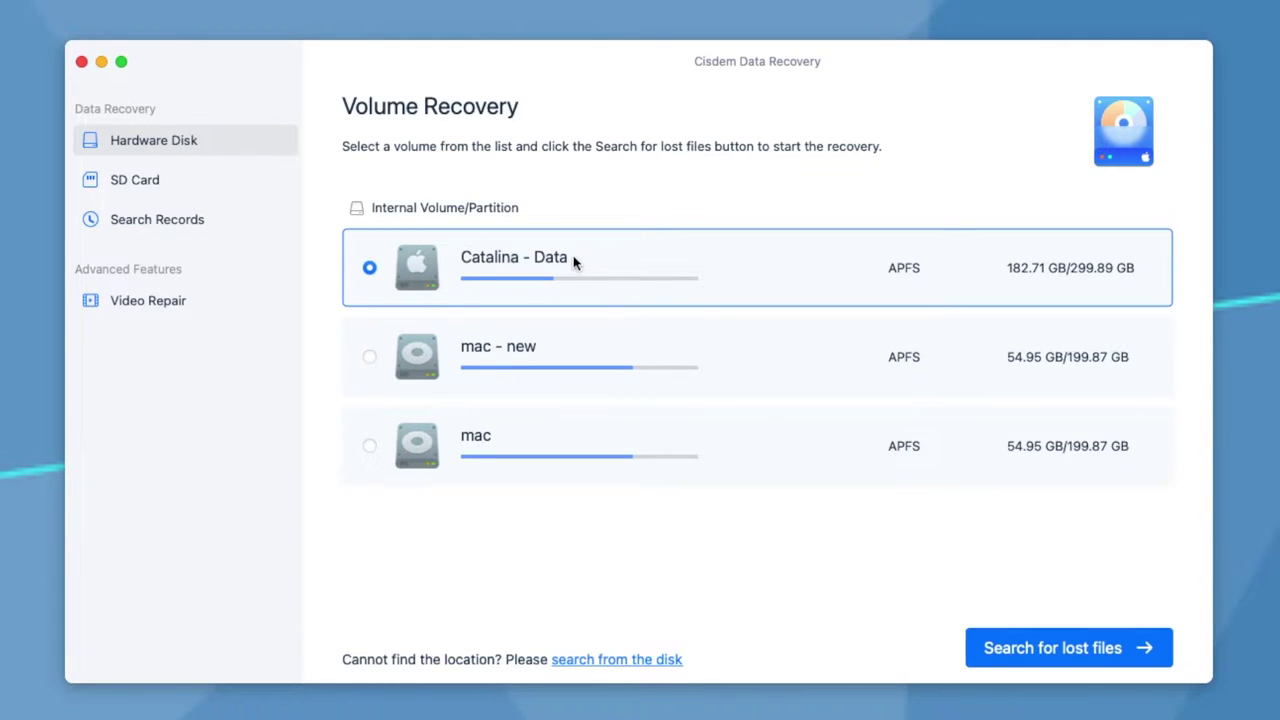
# Select the 'mac - new' volume under Hardware Disk instead of Catalina - Data.
pyautogui.click(514, 364)
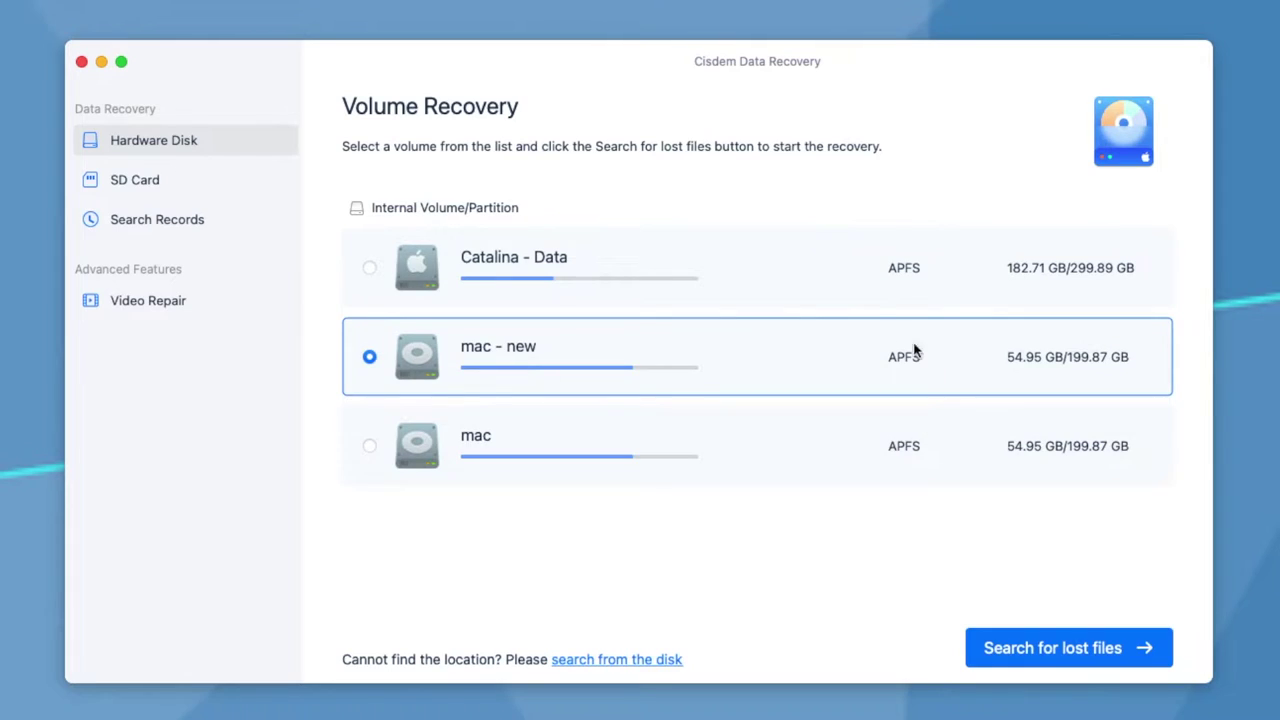
# Scan mac - new and filter the found pictures to jpg files.
pyautogui.click(1025, 647)
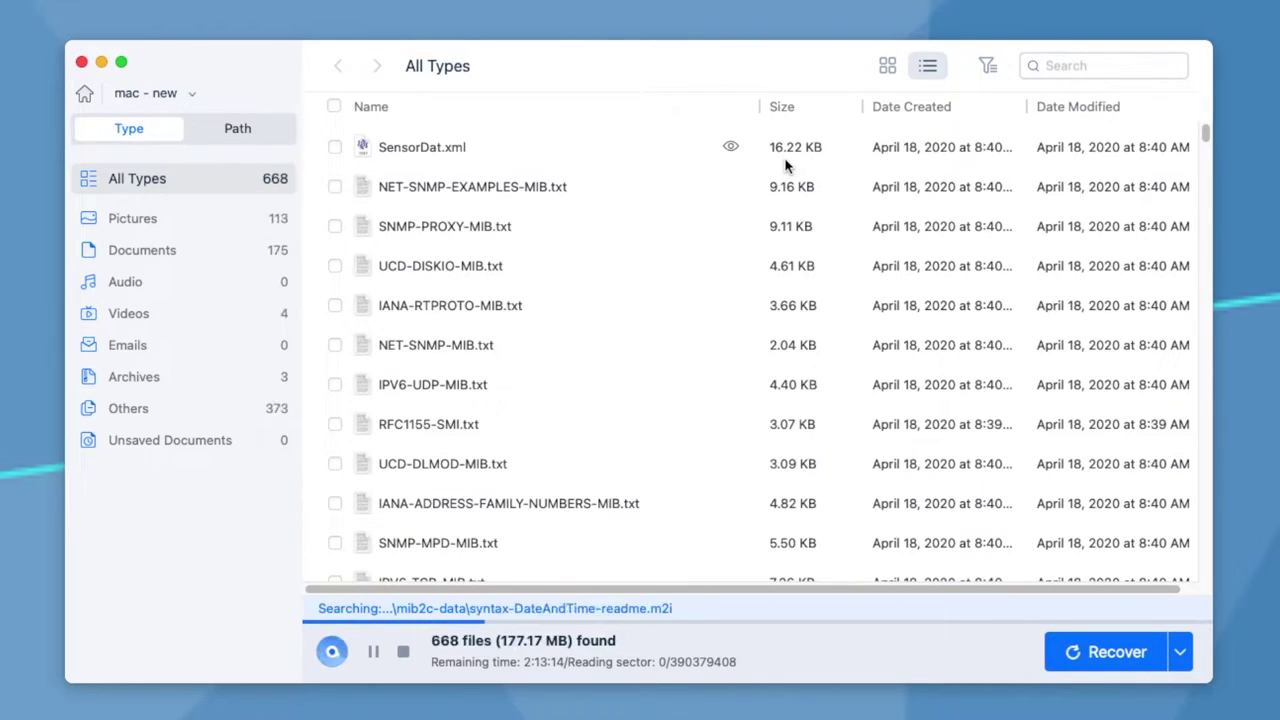
pyautogui.click(144, 222)
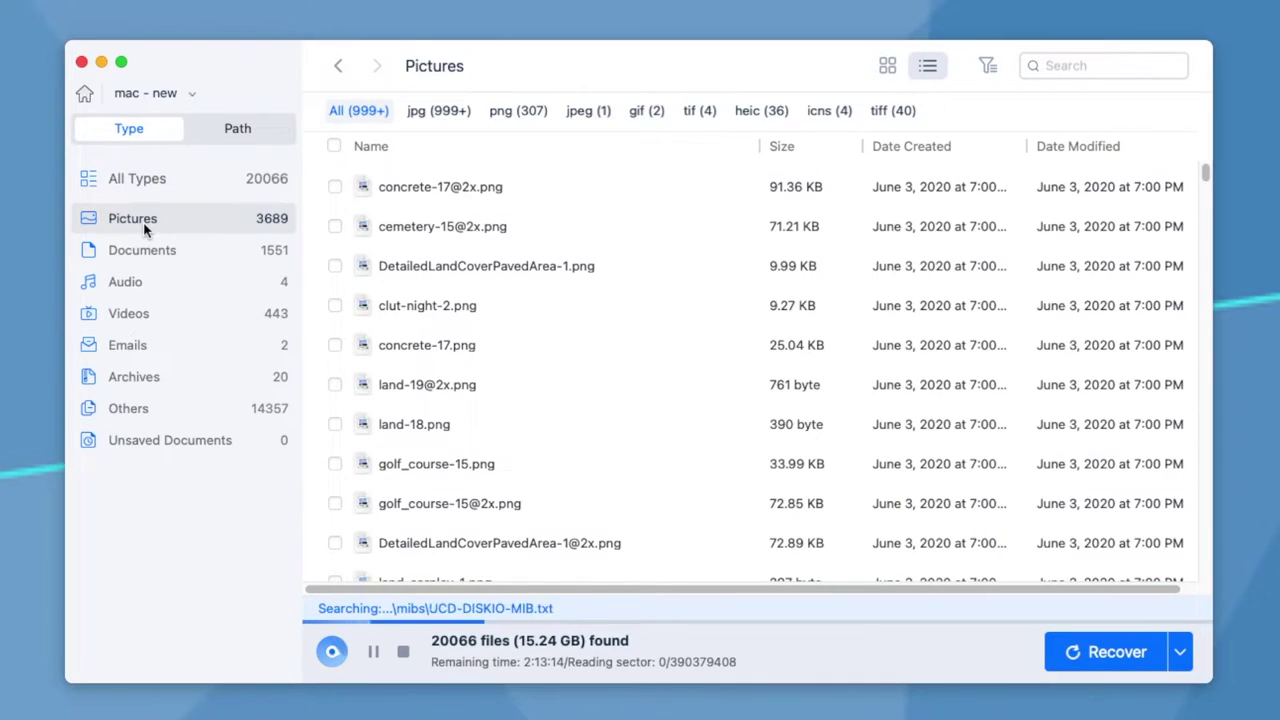
pyautogui.click(433, 114)
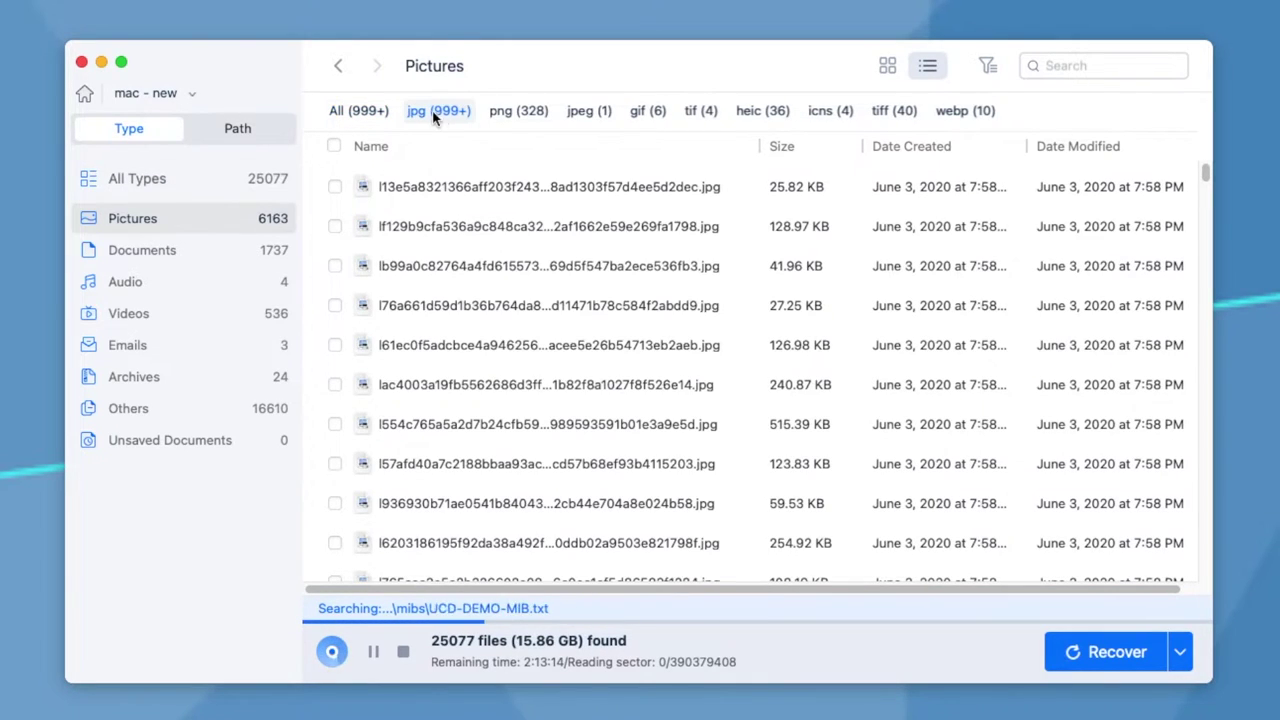
# Show the results as thumbnails and browse the png pictures.
pyautogui.click(887, 65)
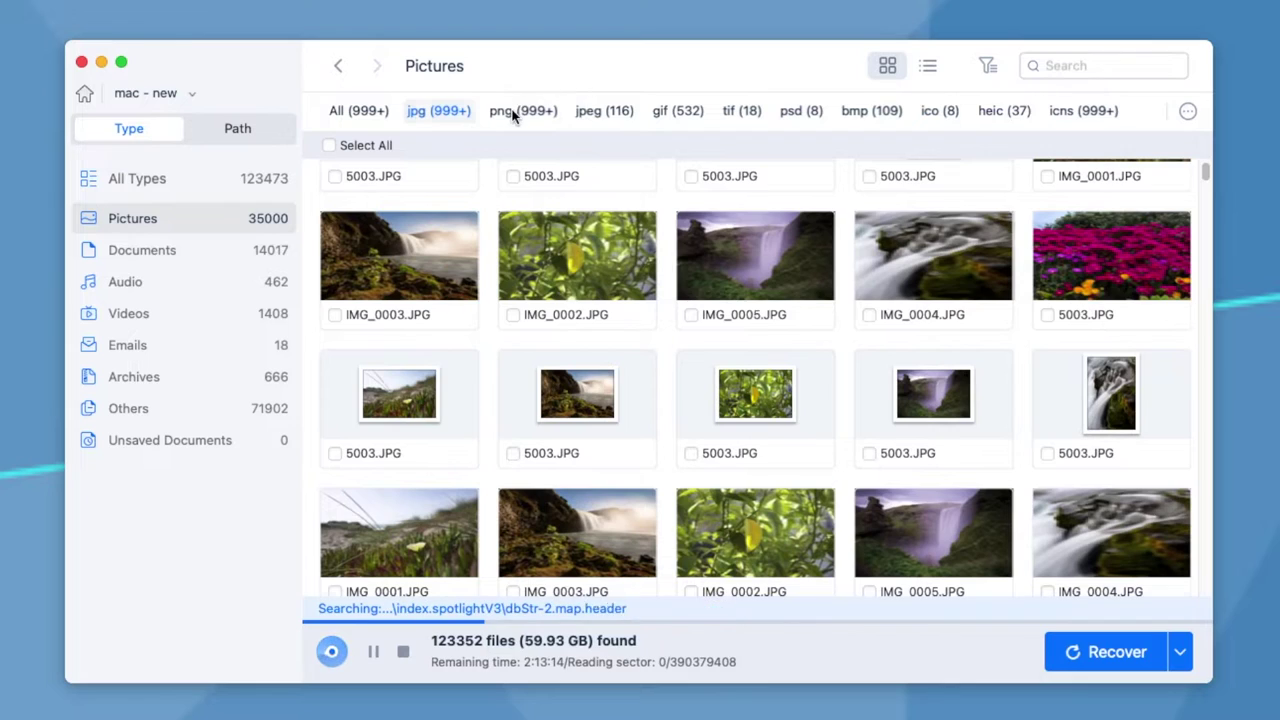
pyautogui.click(513, 116)
pyautogui.scroll(-2, 624, 176)
pyautogui.scroll(-5, 637, 182)
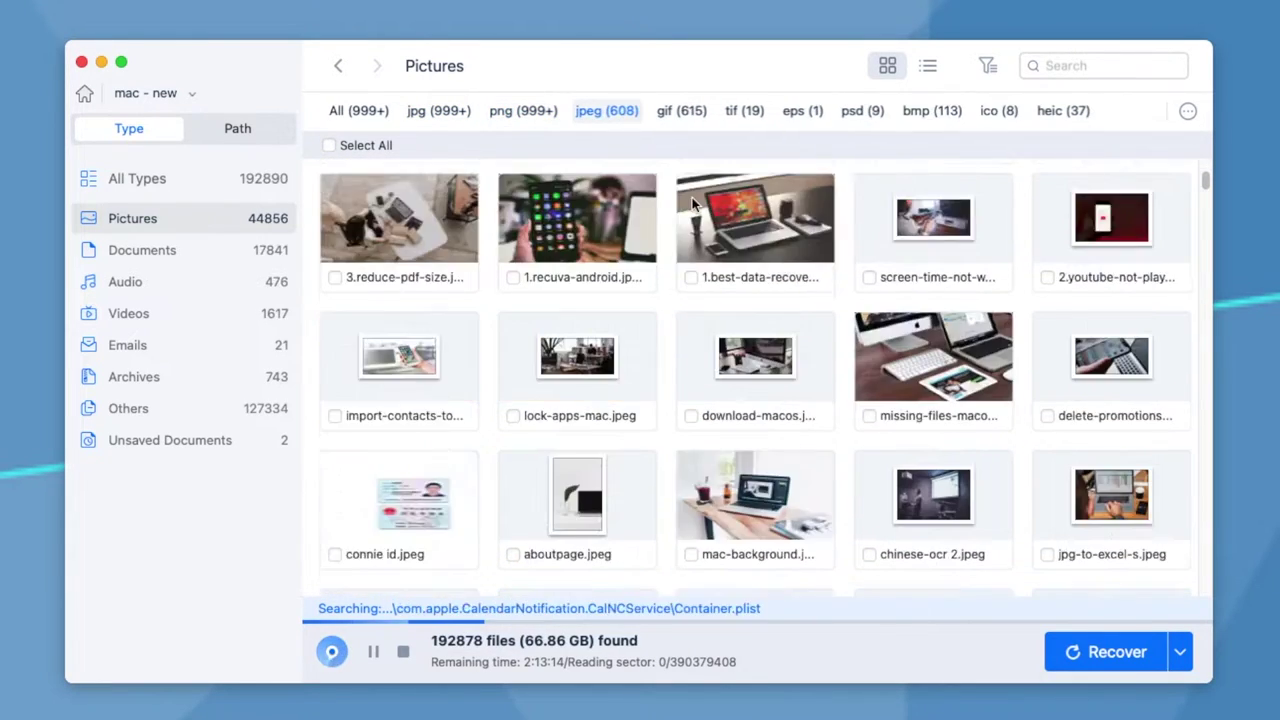
pyautogui.scroll(-5, 692, 200)
pyautogui.scroll(-3, 692, 197)
pyautogui.scroll(-2, 692, 197)
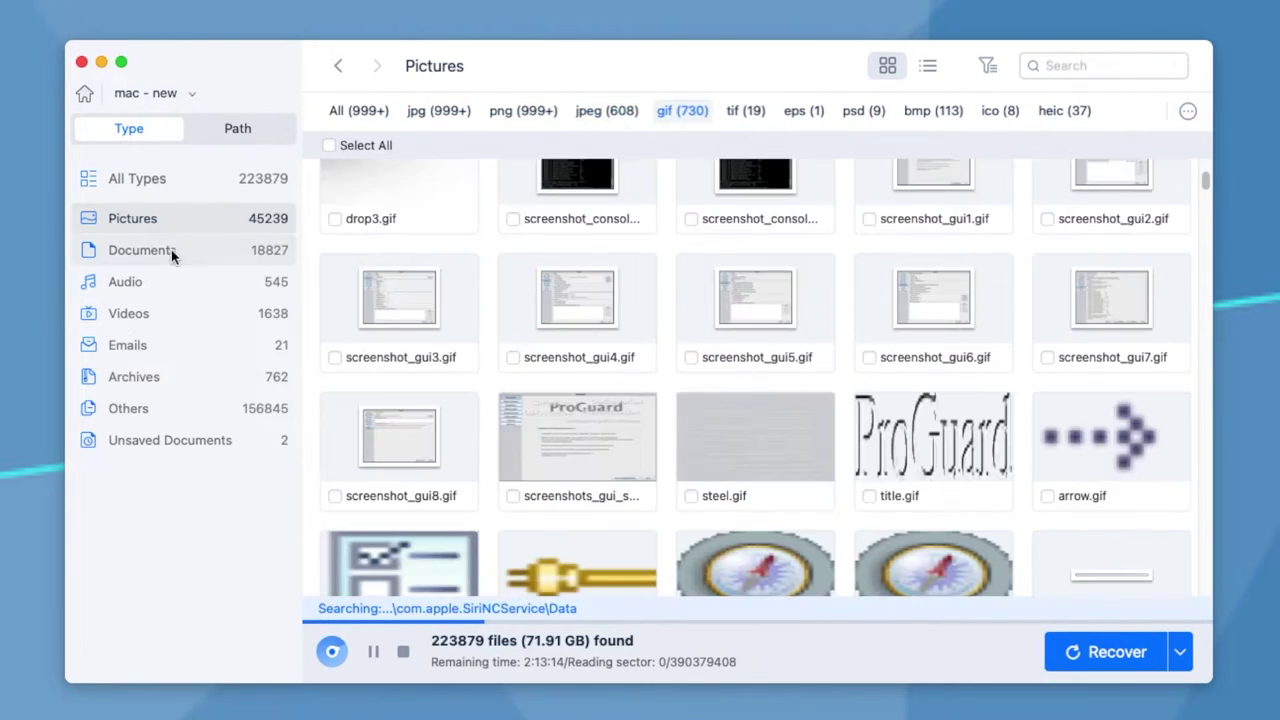
# Browse the Documents, Audio, then Videos results.
pyautogui.click(171, 252)
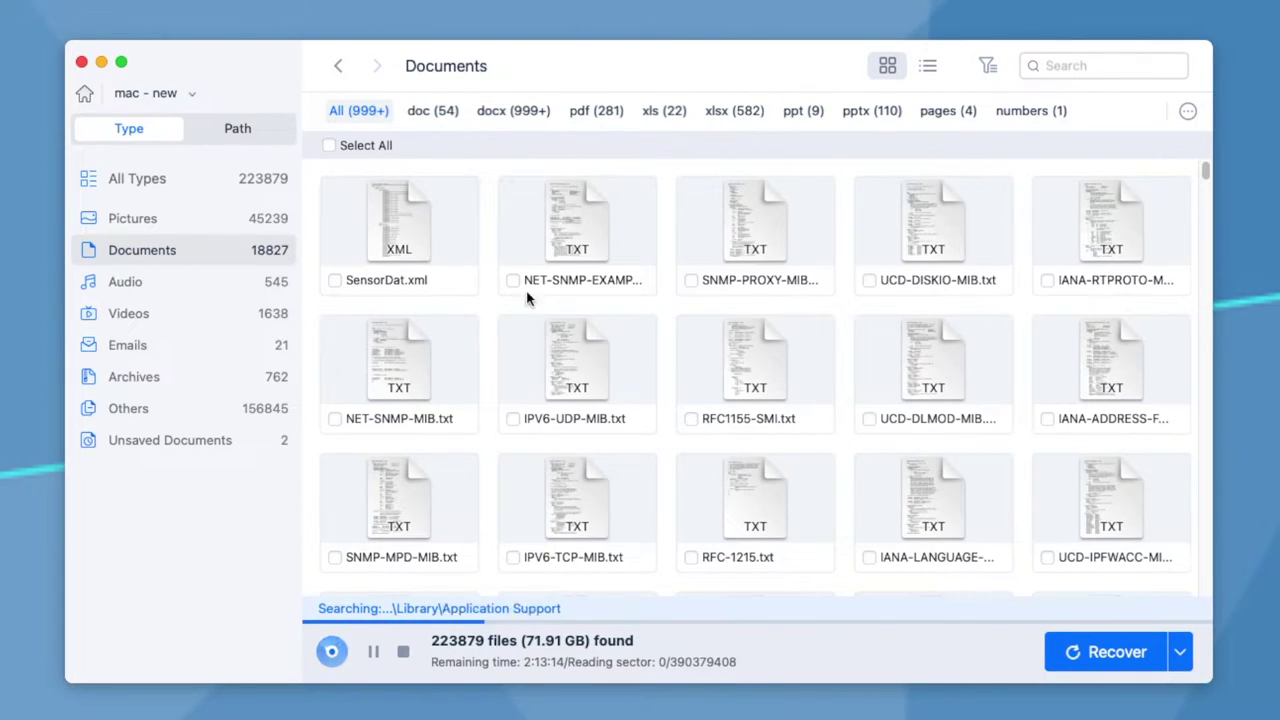
pyautogui.click(125, 282)
pyautogui.click(130, 313)
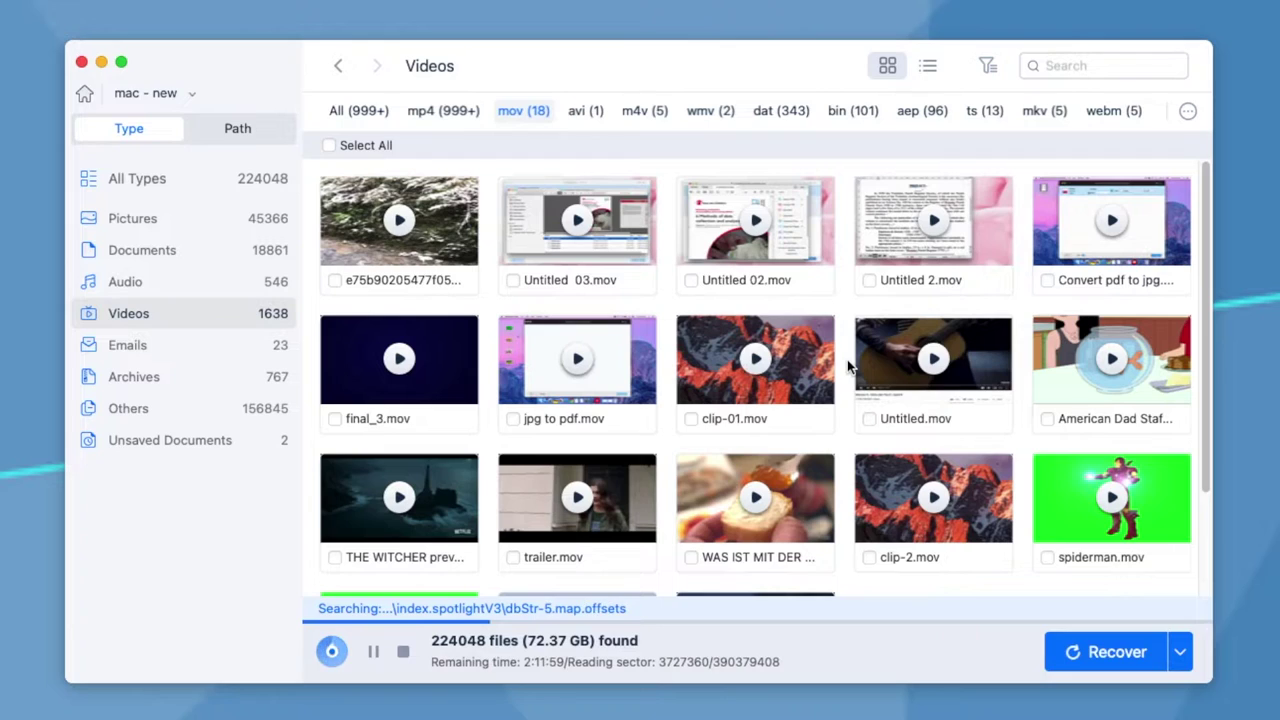
pyautogui.scroll(-3, 847, 359)
pyautogui.scroll(3, 563, 392)
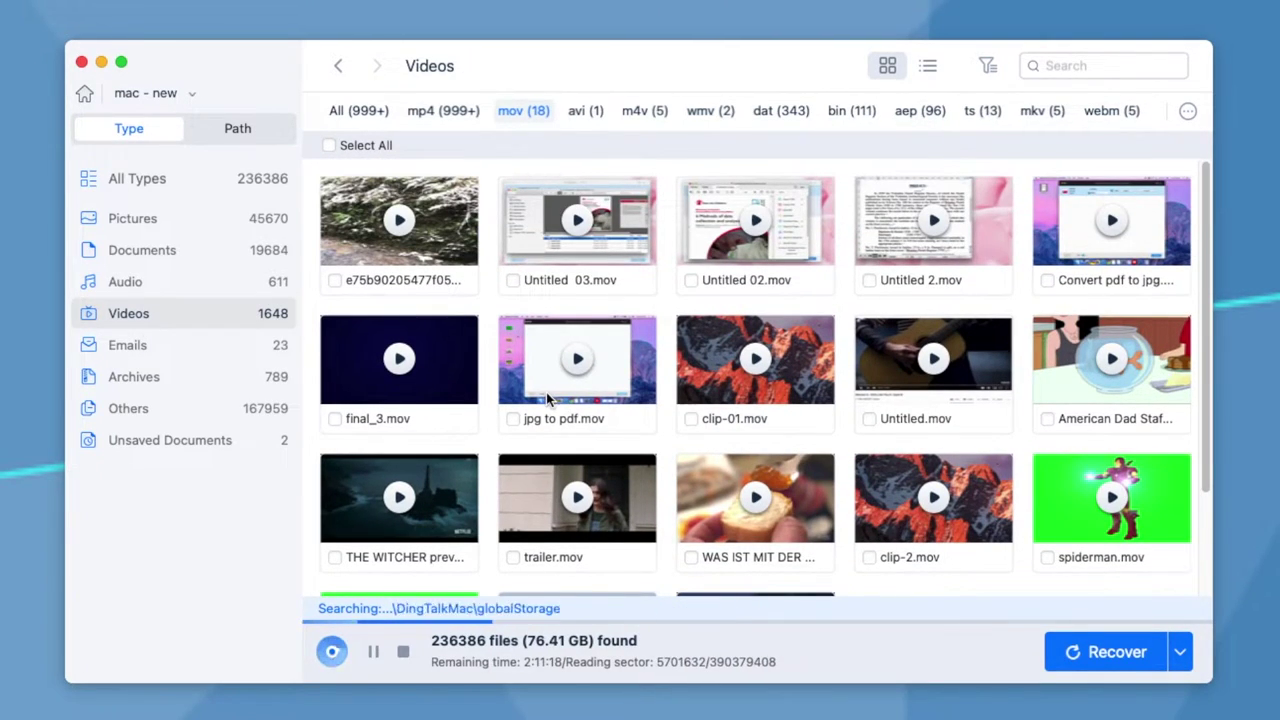
pyautogui.click(756, 498)
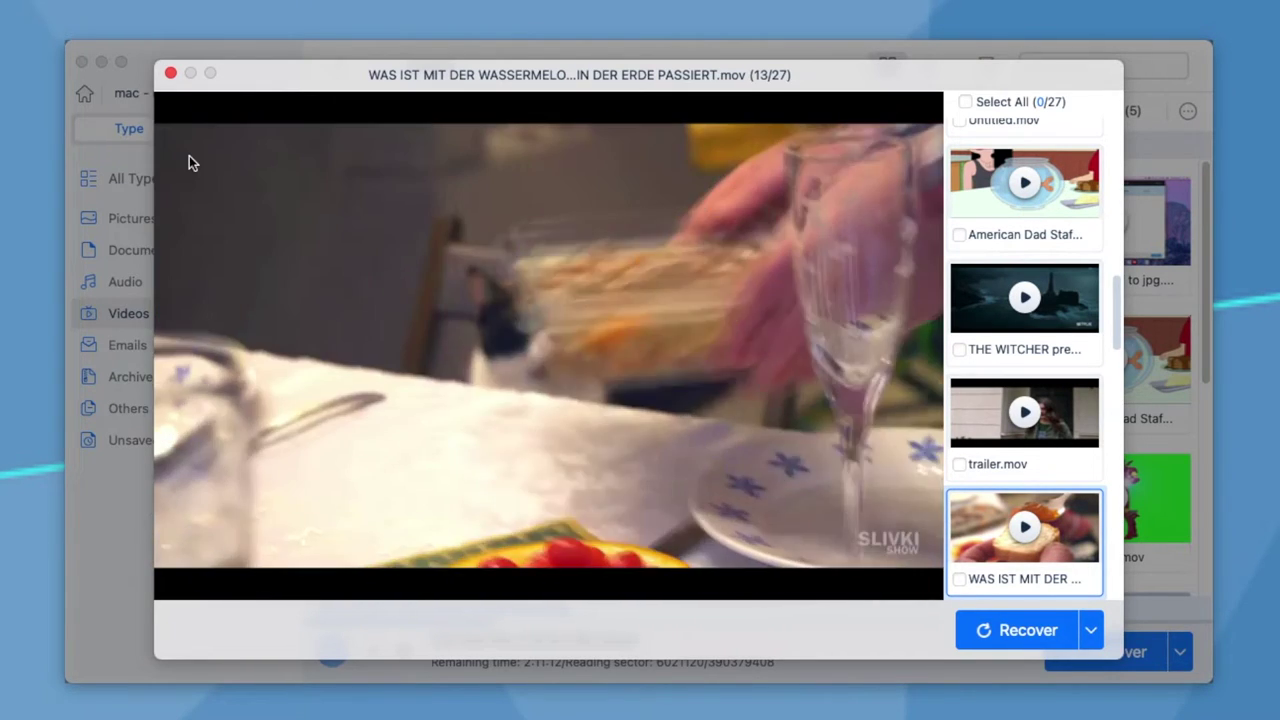
pyautogui.click(168, 74)
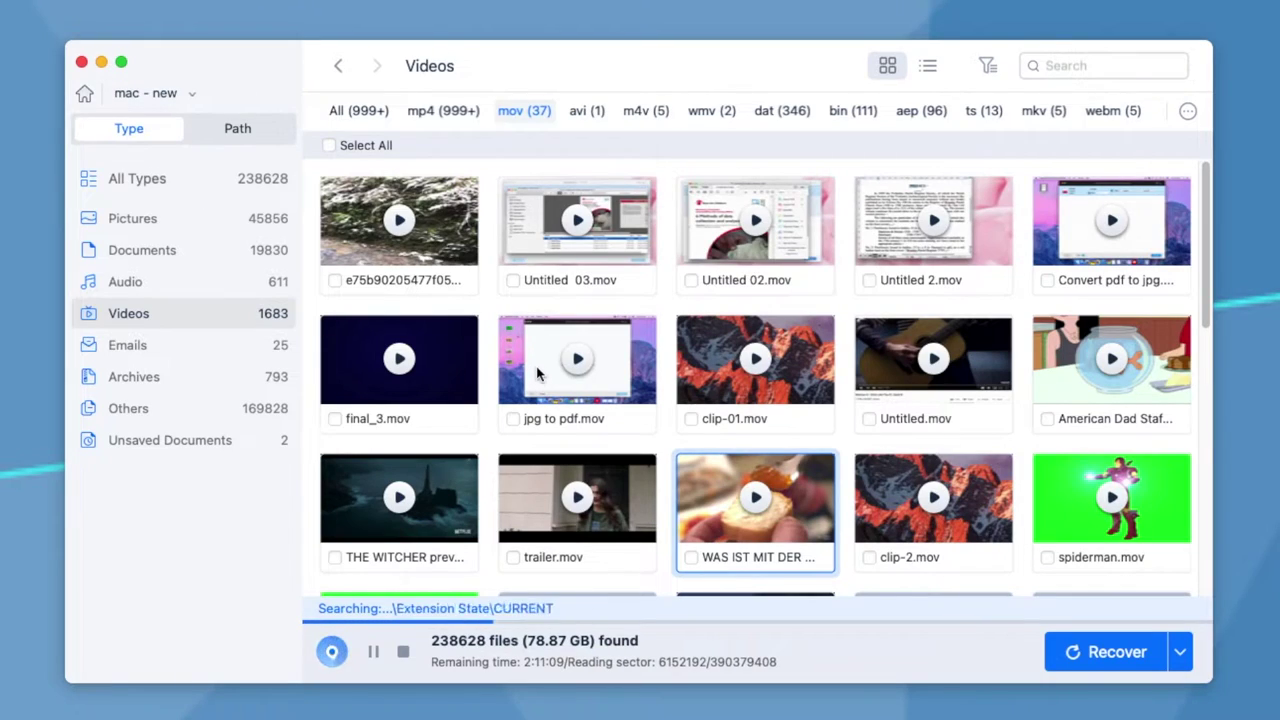
# Tick Untitled 03.mov, Untitled 02.mov, jpg to pdf.mov and clip-01.mov.
pyautogui.click(513, 280)
pyautogui.click(691, 280)
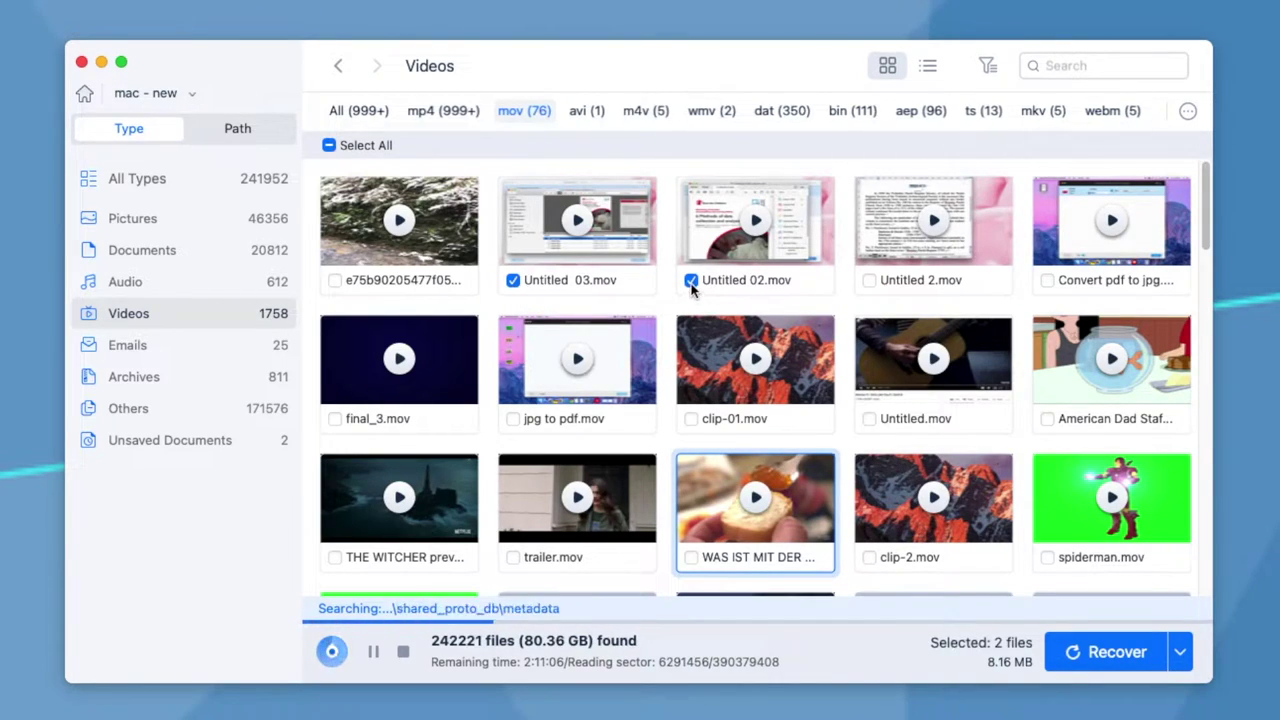
pyautogui.click(513, 418)
pyautogui.click(691, 418)
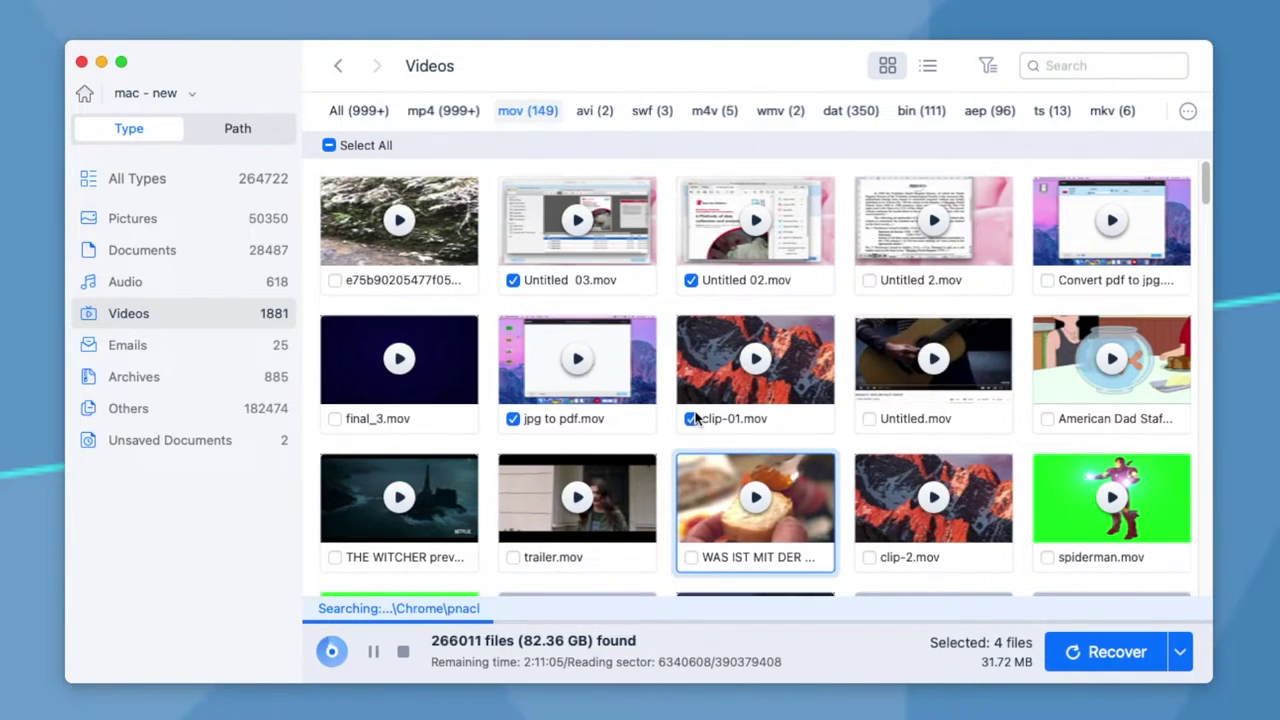
# Recover the four ticked videos to a local folder.
pyautogui.click(1180, 652)
pyautogui.click(1133, 687)
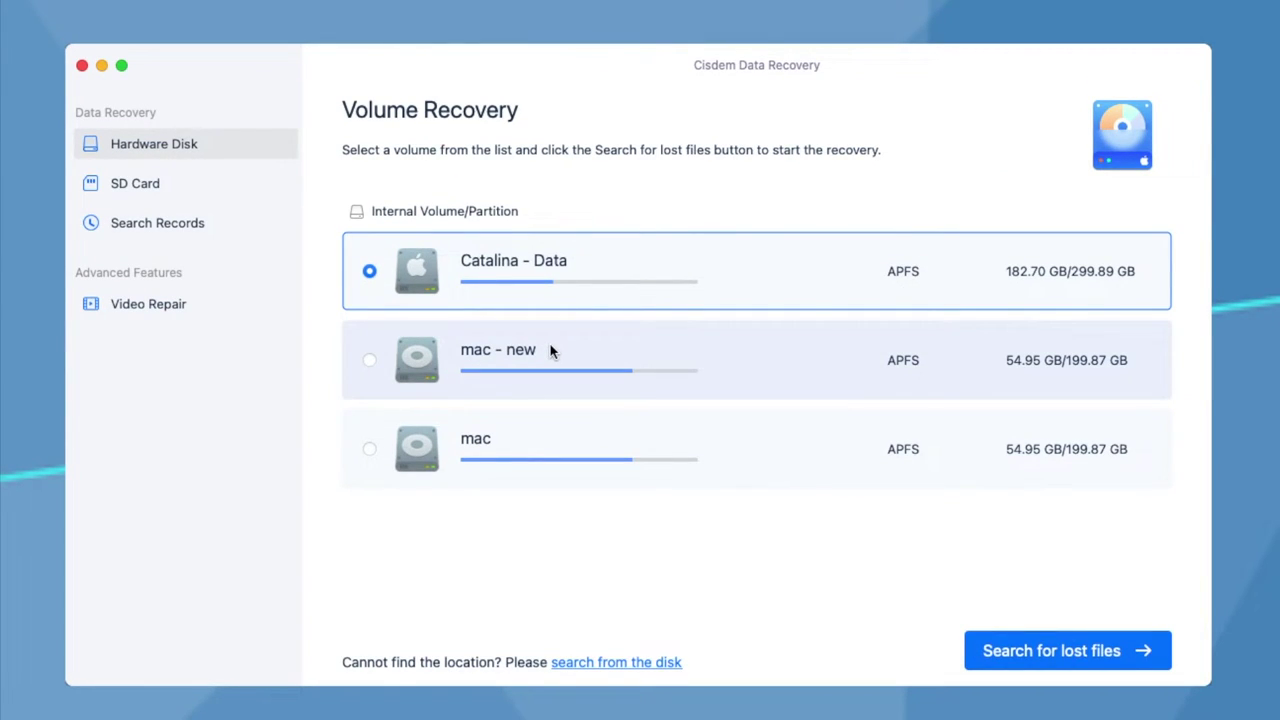
pyautogui.click(170, 303)
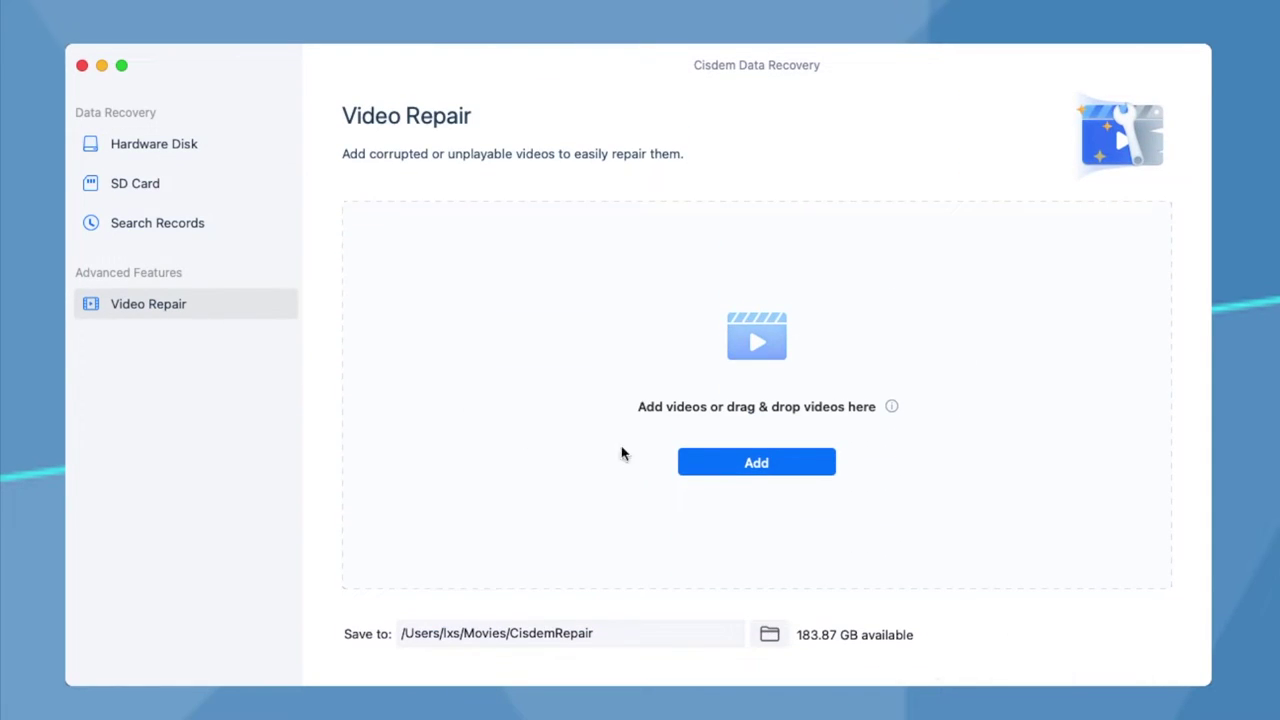
# In the Add dialog, open the Pictures folder inside the Photo Booth Library package.
pyautogui.click(735, 462)
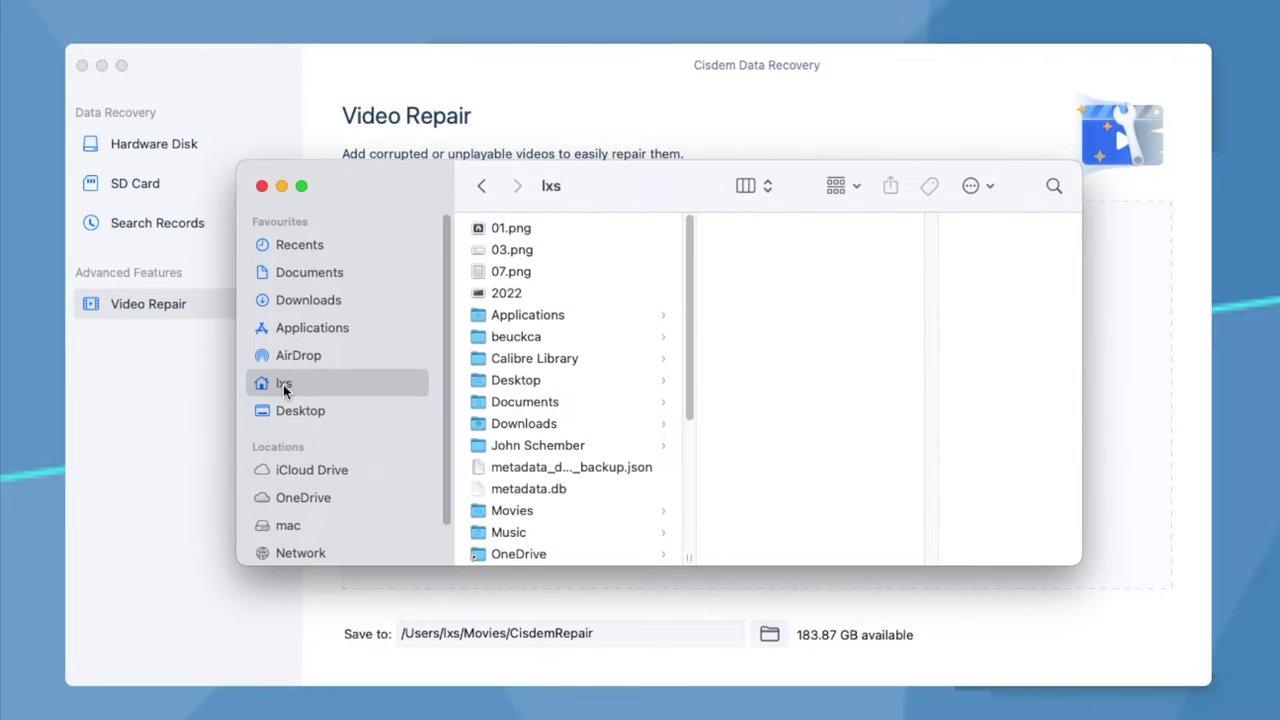
pyautogui.scroll(-2, 624, 433)
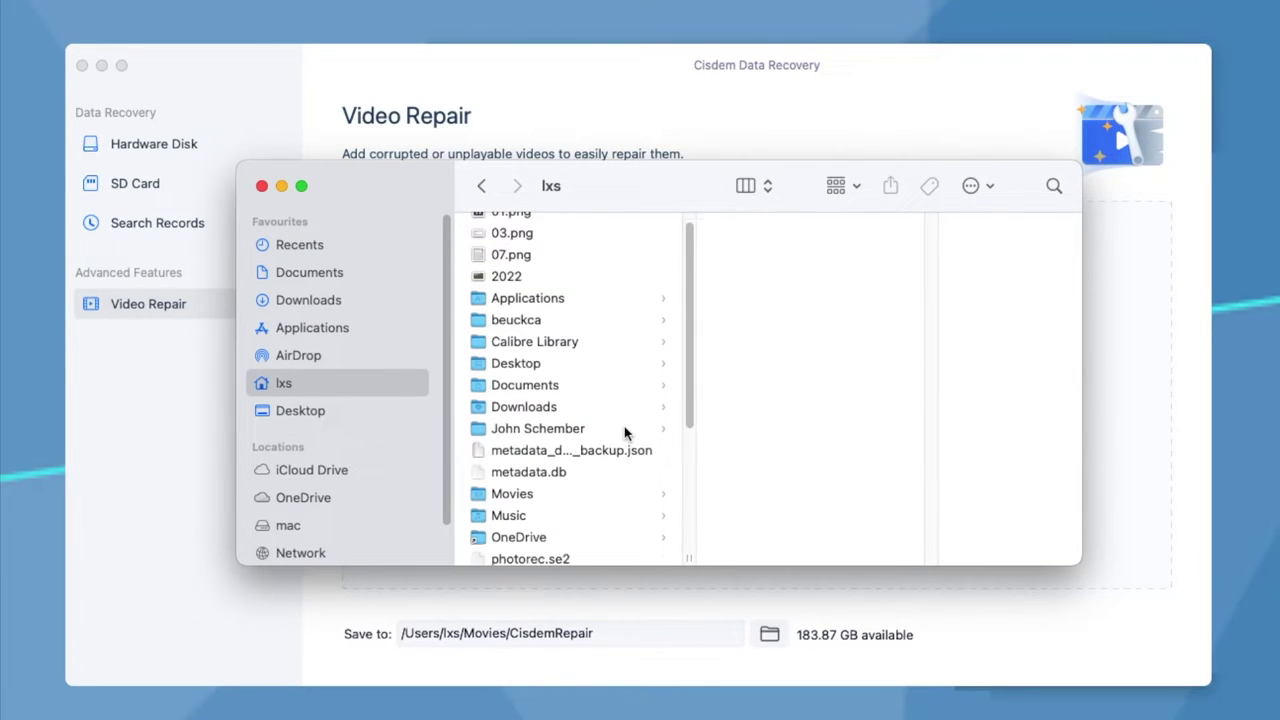
pyautogui.click(527, 555)
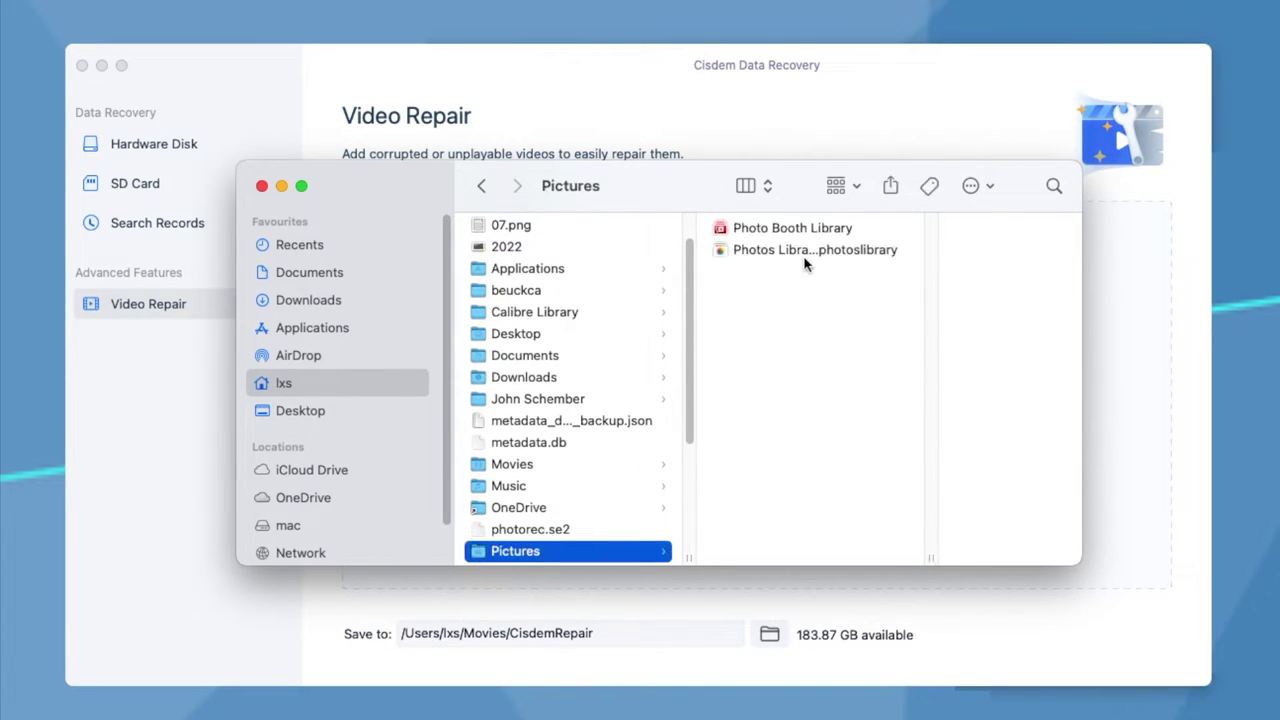
pyautogui.rightClick(780, 228)
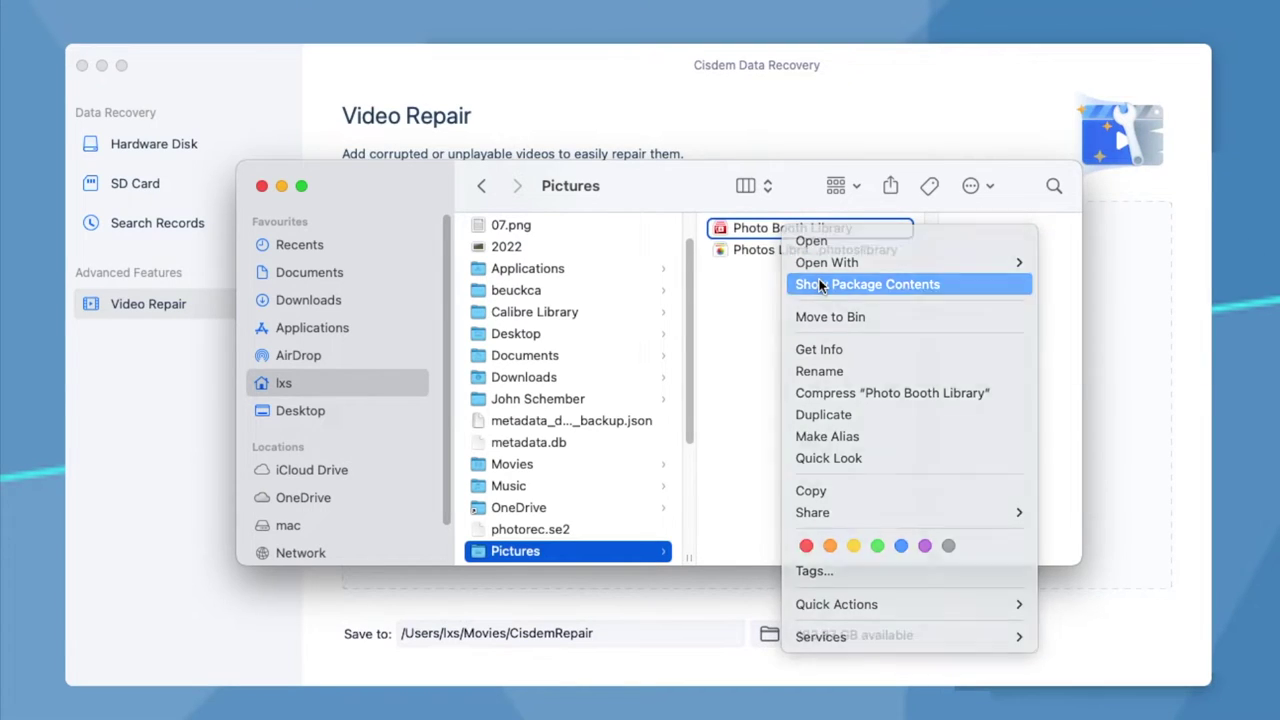
pyautogui.click(820, 285)
pyautogui.click(498, 279)
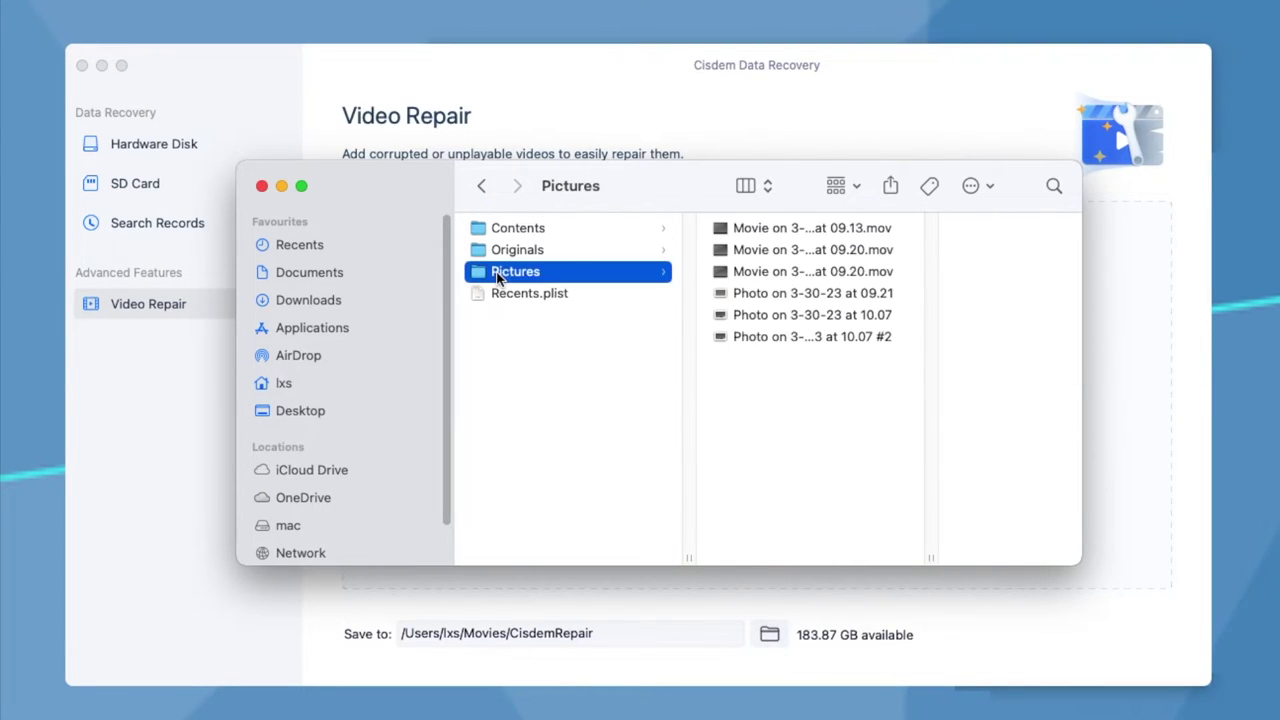
# Select the three Photo Booth movies and drag them into the repair list.
pyautogui.click(752, 228)
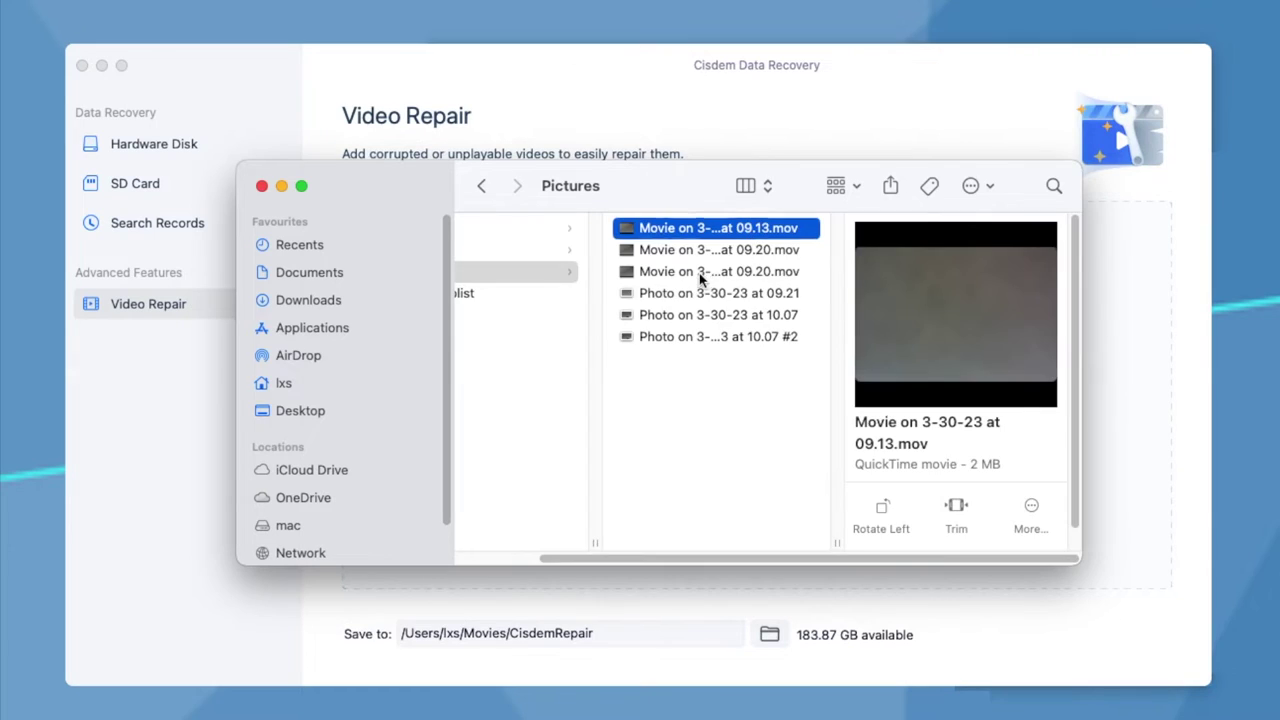
pyautogui.keyDown('shift'); pyautogui.click(706, 272); pyautogui.keyUp('shift')
pyautogui.moveTo(657, 187); pyautogui.dragTo(846, 199)
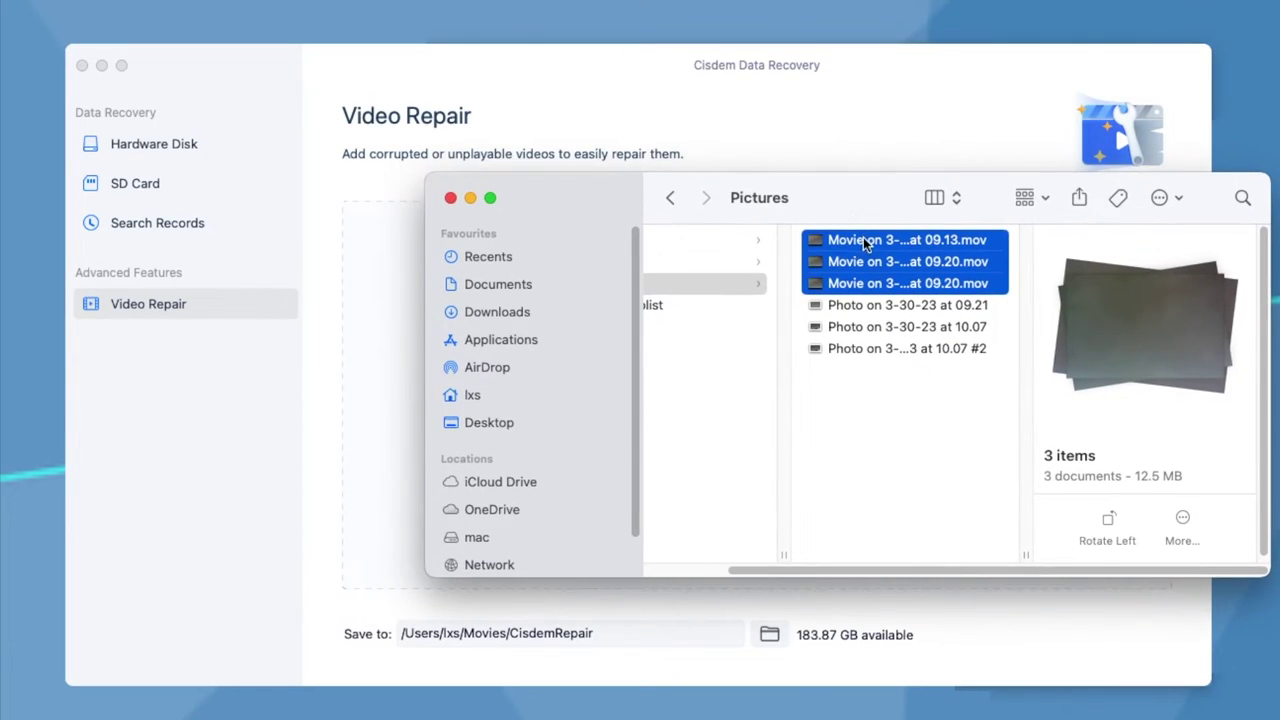
pyautogui.moveTo(818, 240); pyautogui.dragTo(408, 280)
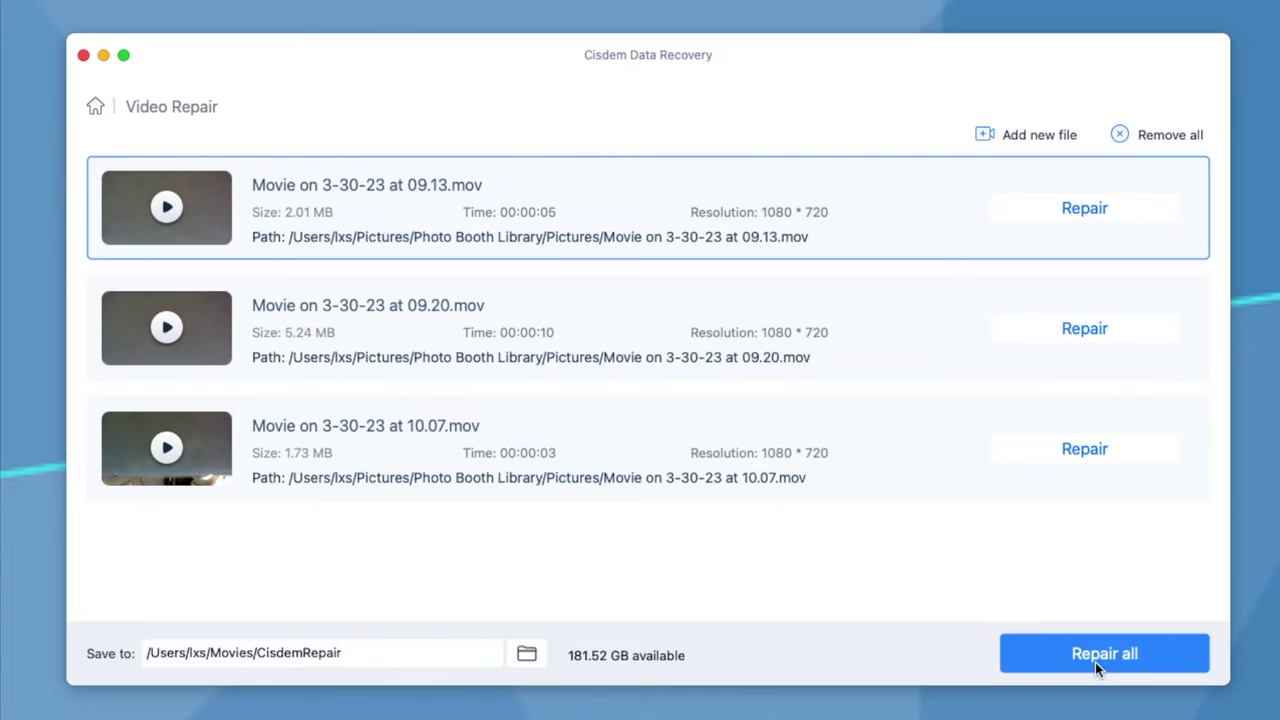
# Run Repair all so the three movies are repaired into the CisdemRepair folder.
pyautogui.click(1096, 666)
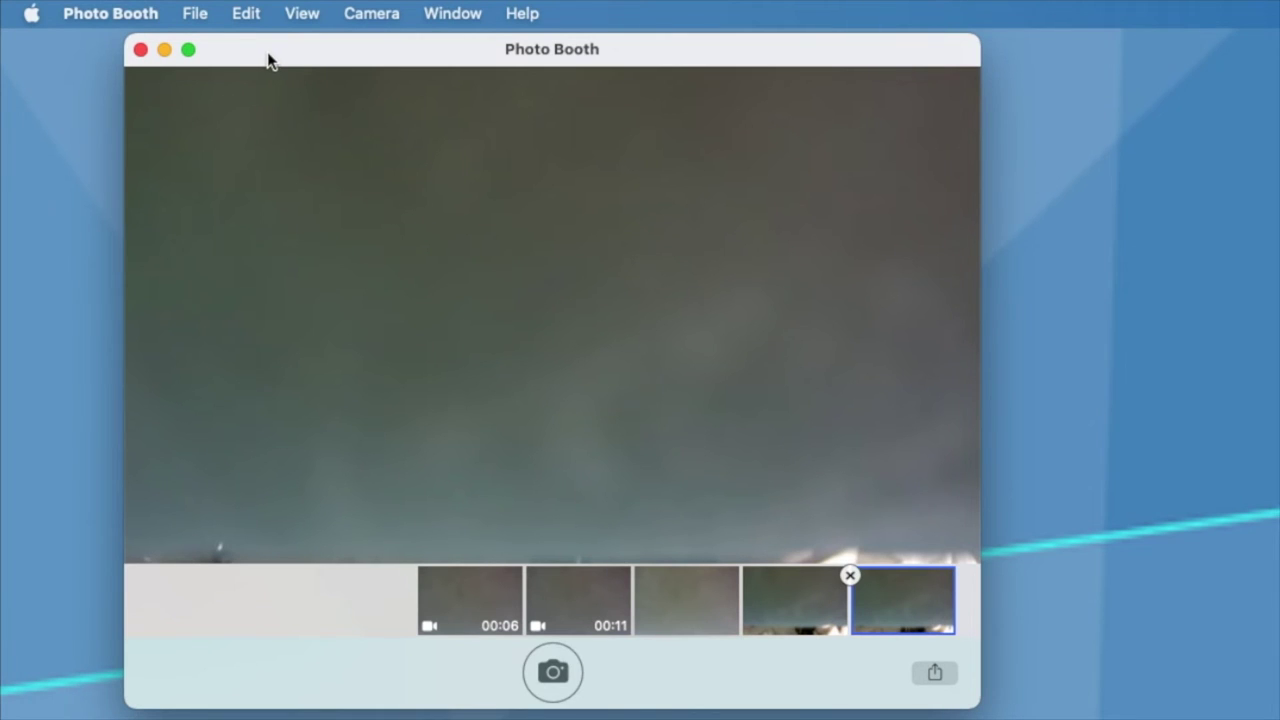
pyautogui.click(850, 576)
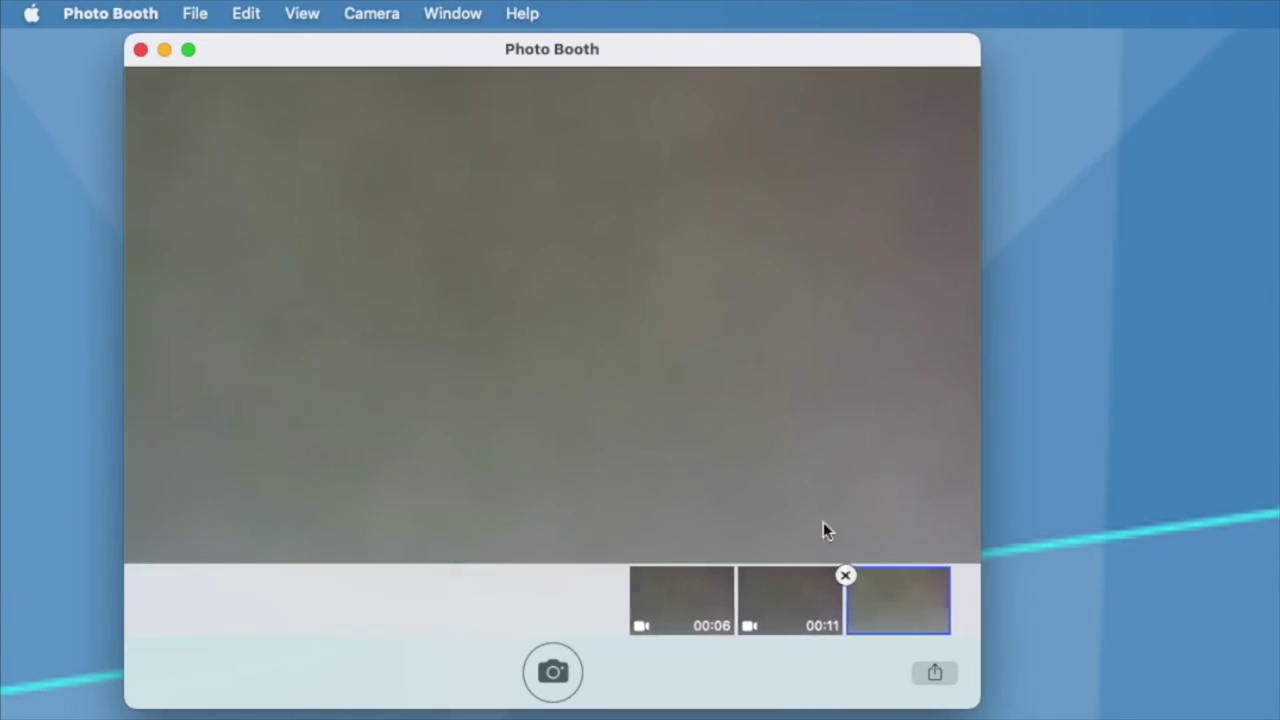
pyautogui.click(244, 14)
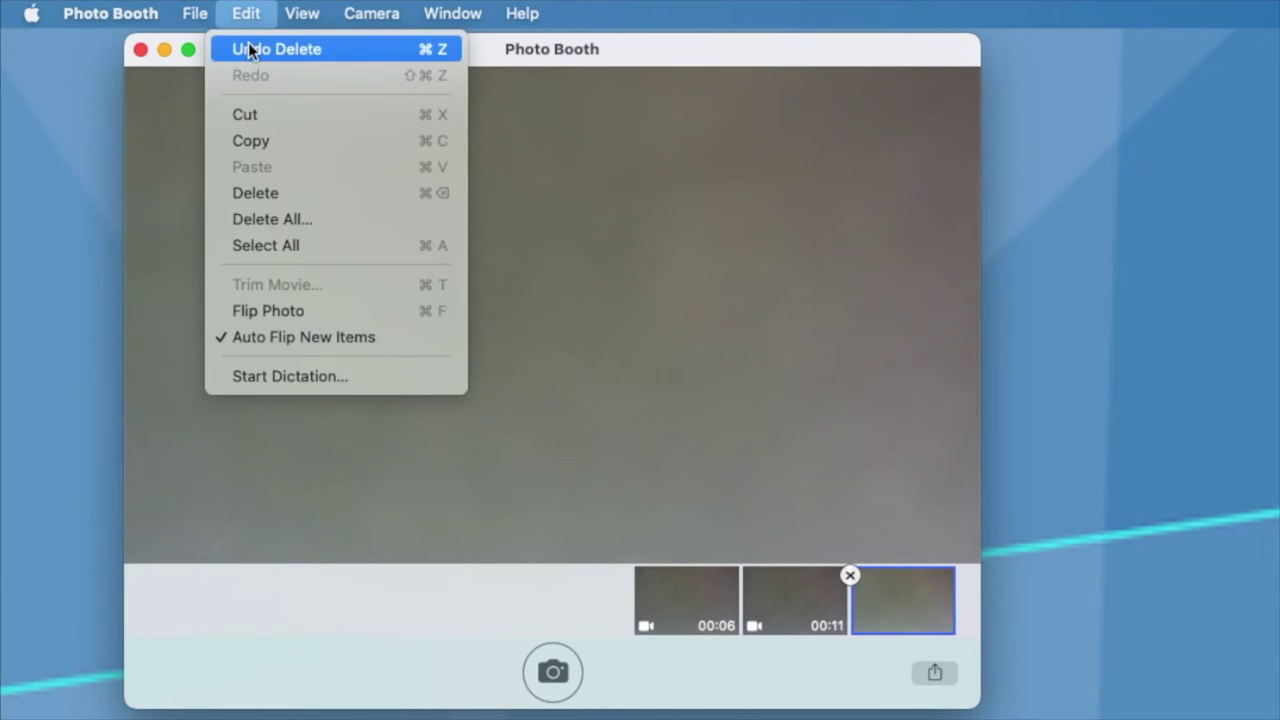
pyautogui.click(248, 49)
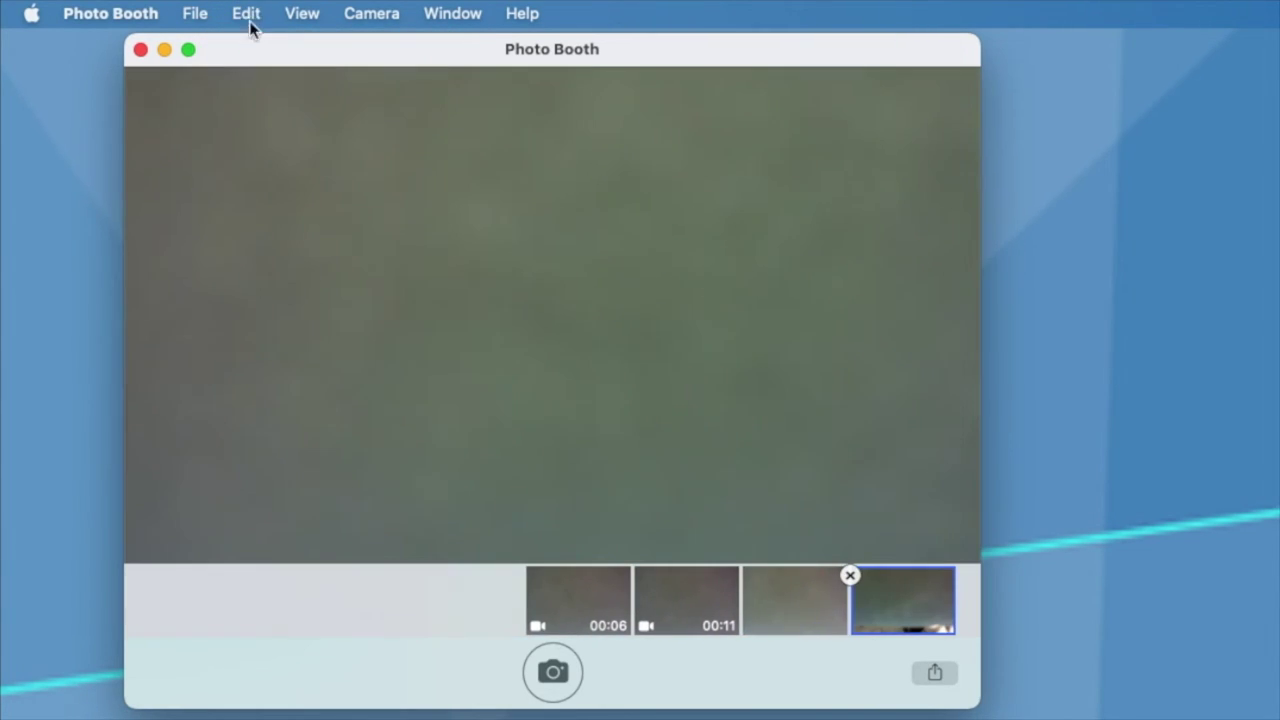
pyautogui.click(250, 24)
pyautogui.click(251, 48)
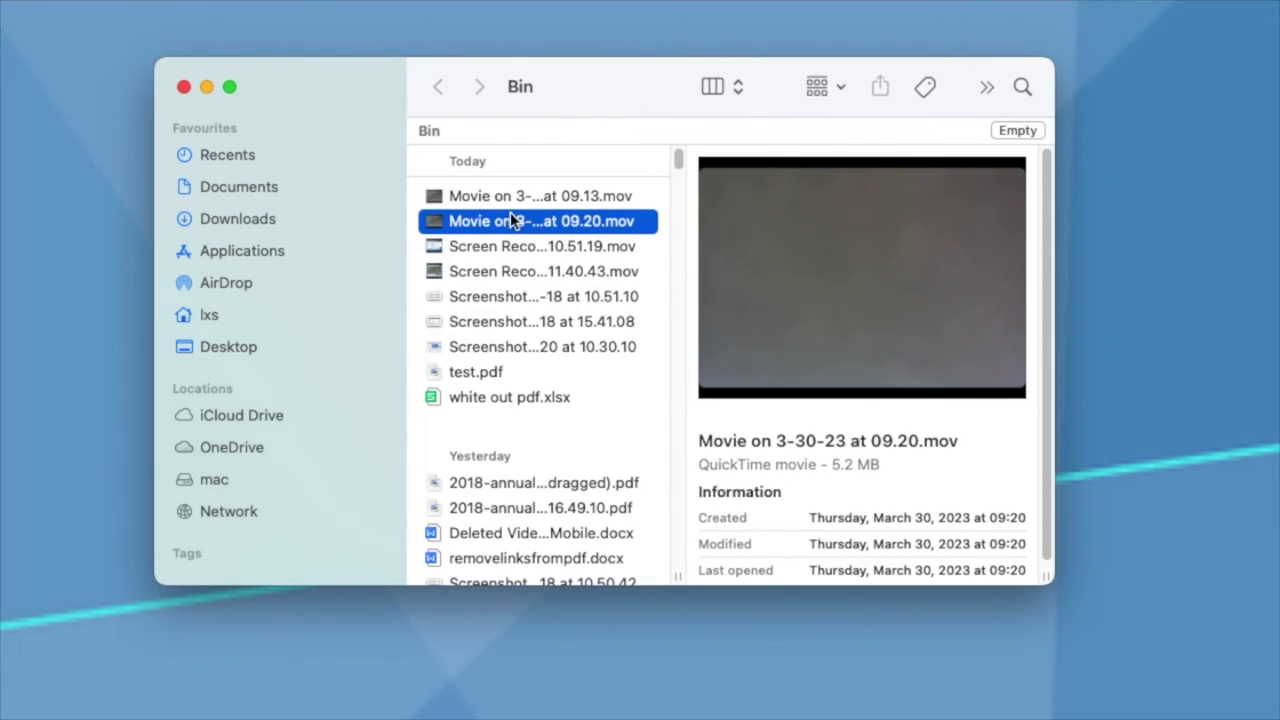
# Put back both selected movies from the Bin to Photo Booth Library's Pictures folder.
pyautogui.keyDown('shift'); pyautogui.click(512, 200); pyautogui.keyUp('shift')
pyautogui.rightClick(516, 196)
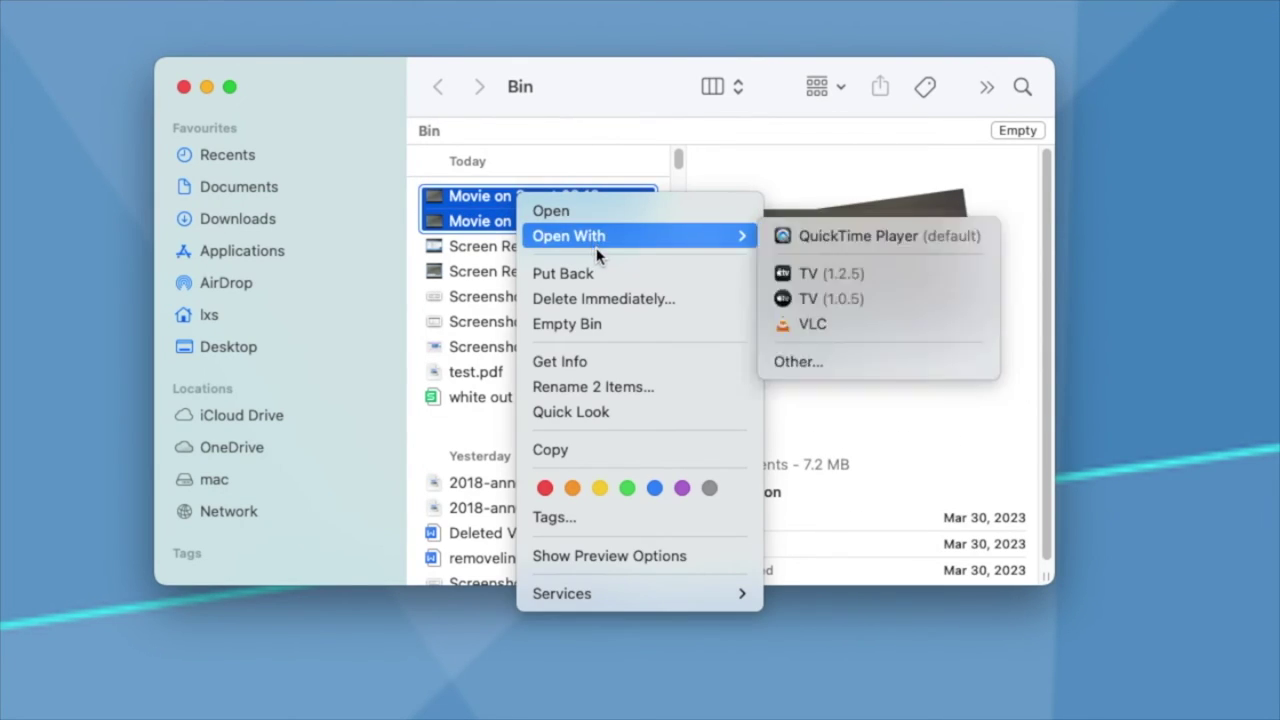
pyautogui.click(590, 274)
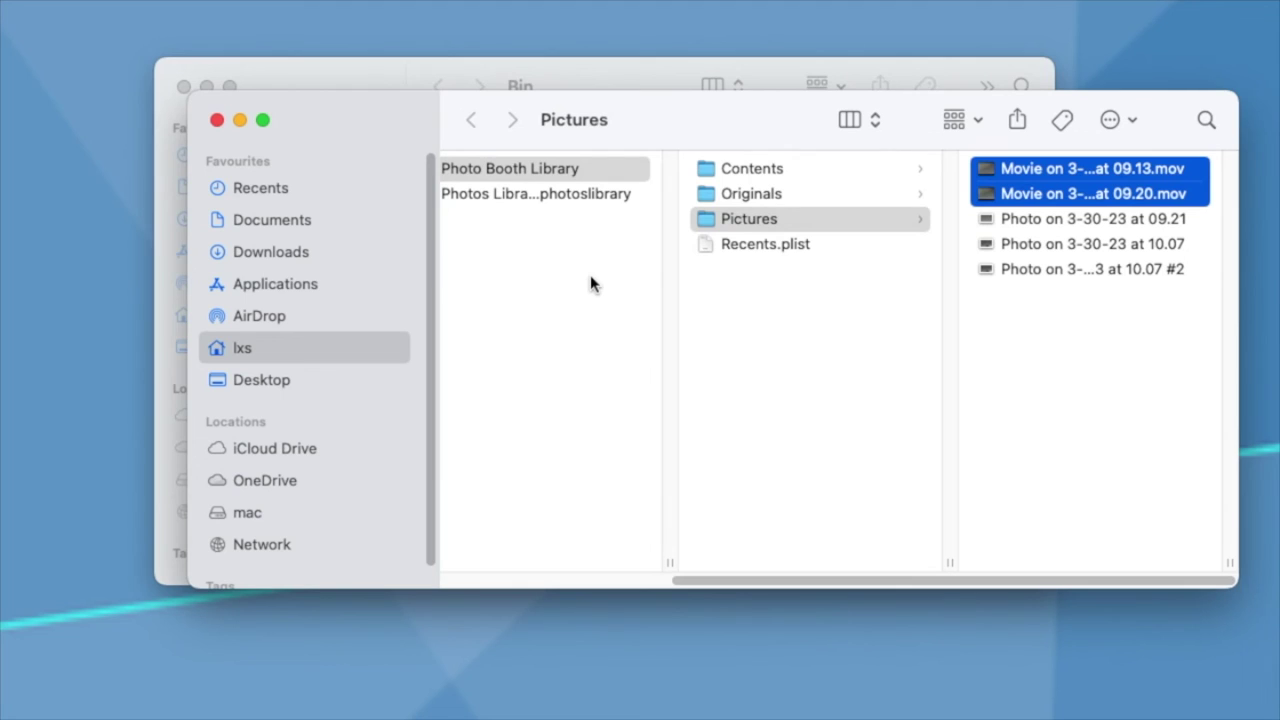
pyautogui.moveTo(741, 120); pyautogui.dragTo(658, 175)
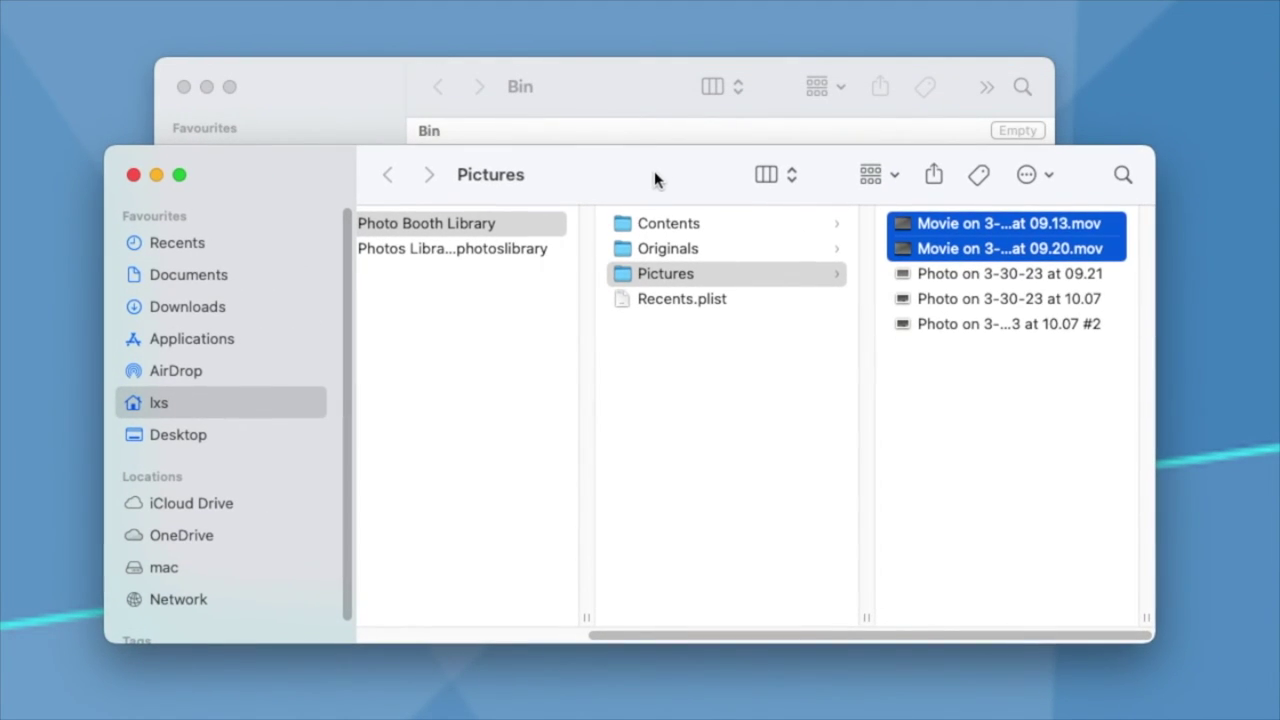